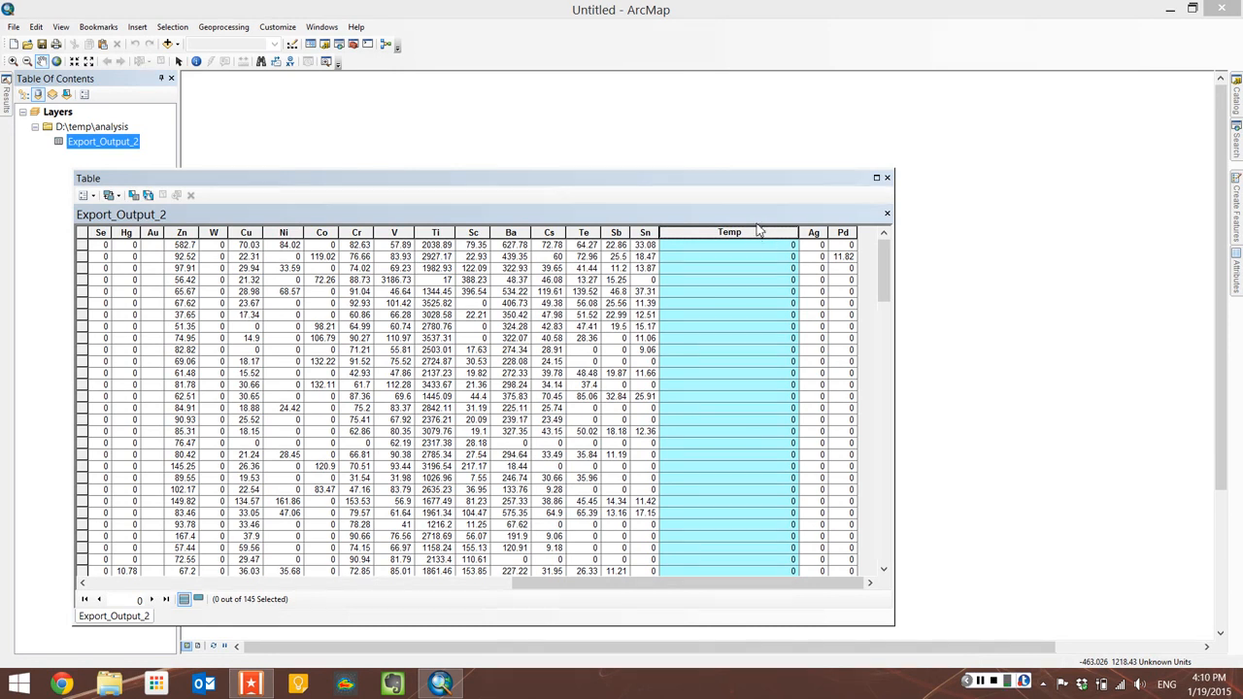
click(93, 197)
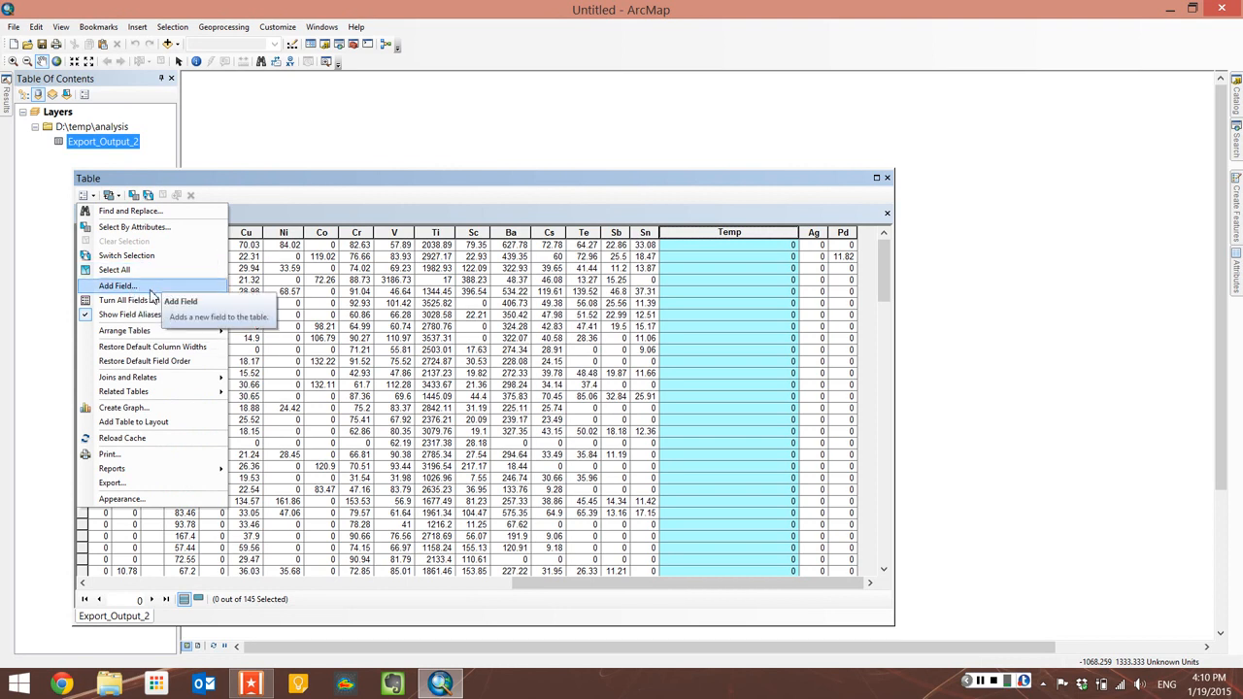
click(796, 181)
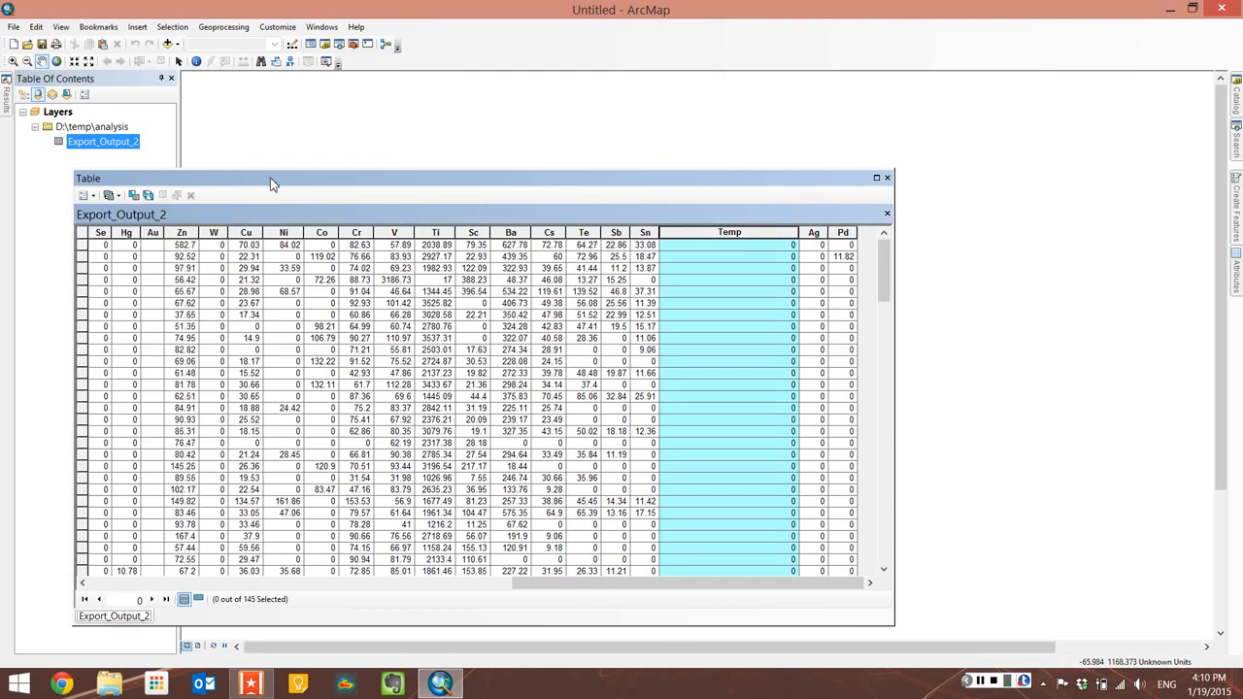
click(94, 196)
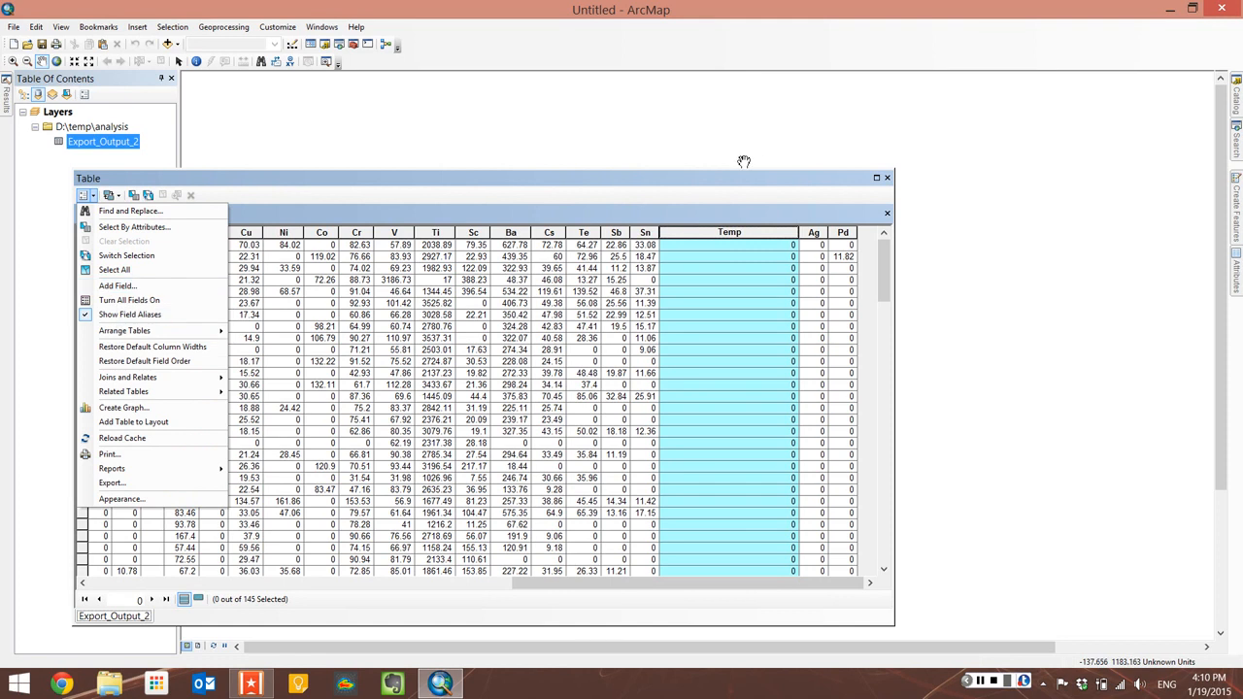
click(738, 192)
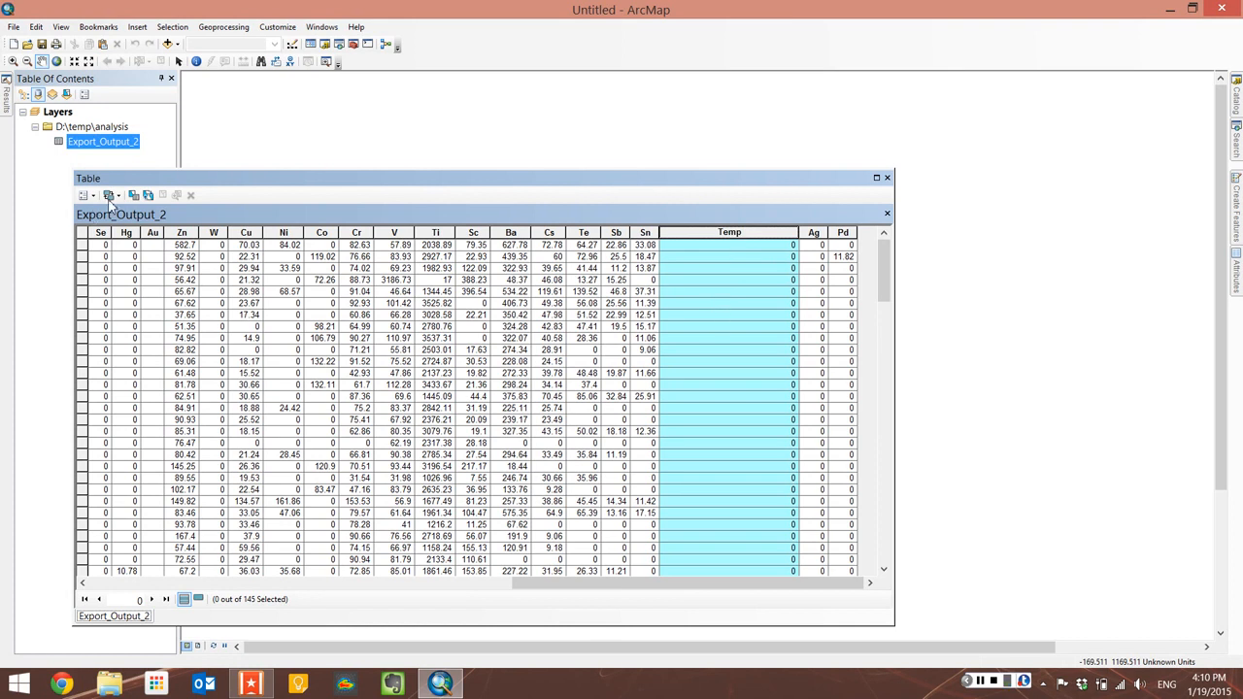
click(149, 195)
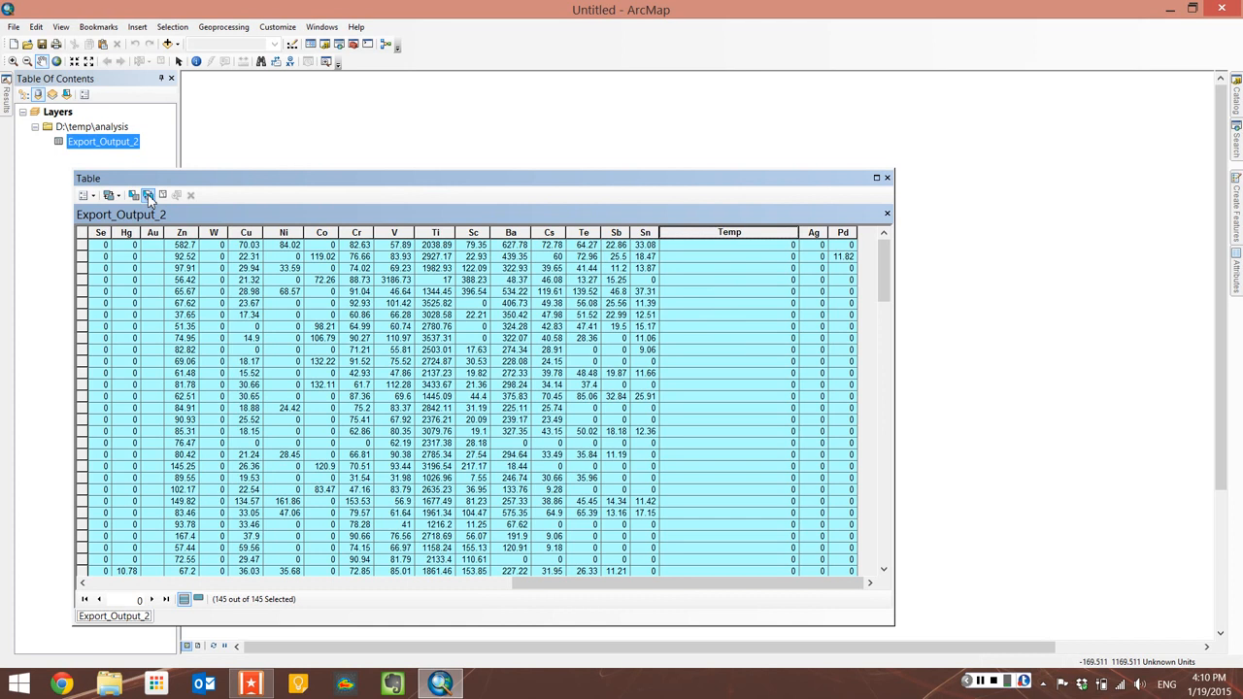
click(148, 195)
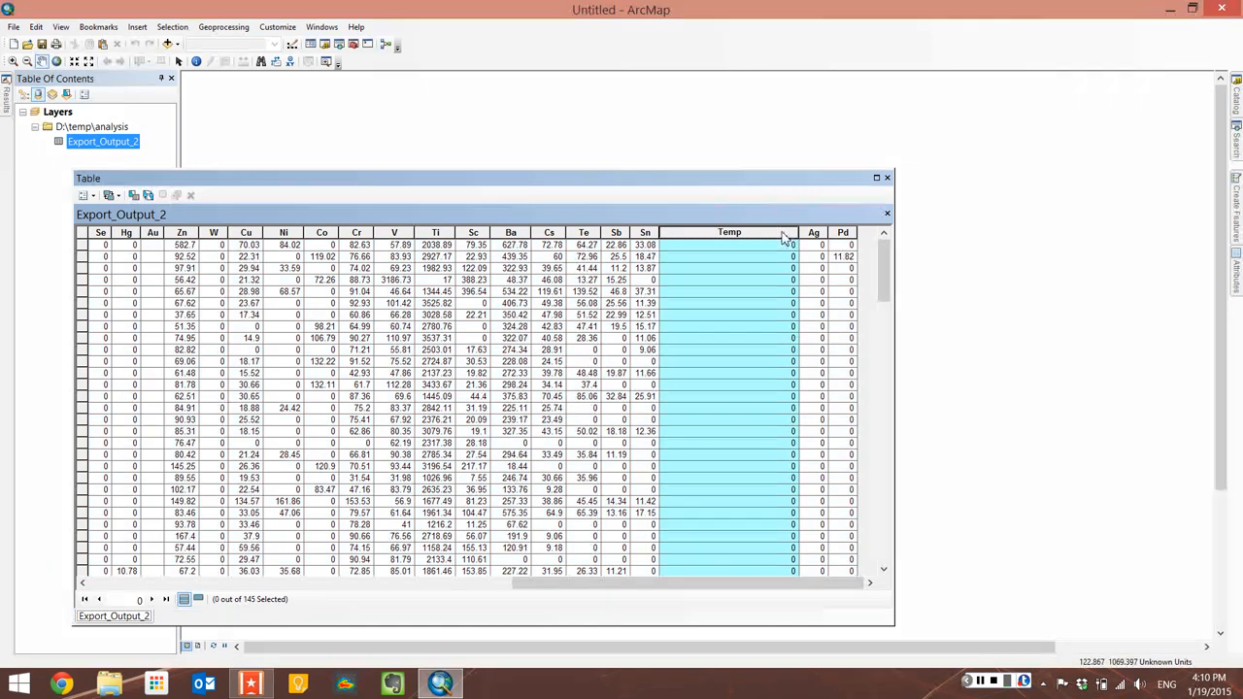
Step: Open the Field Calculator for the Temp field and accept calculating outside an edit session
right_click(729, 238)
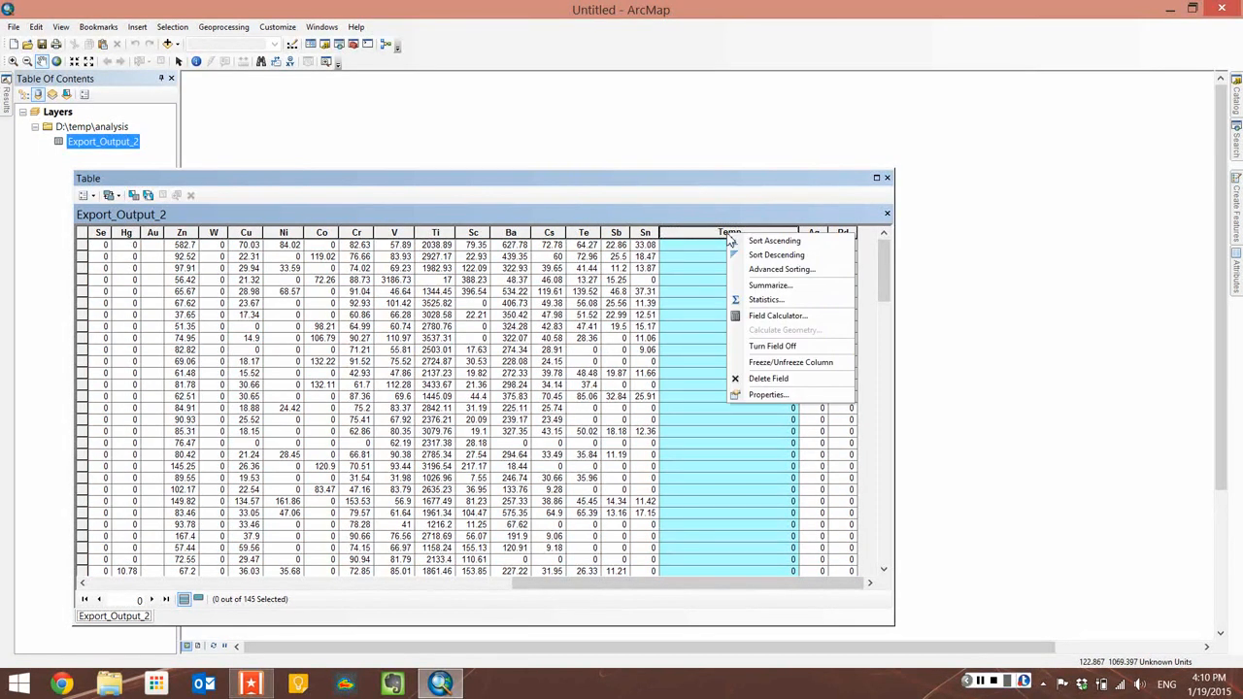
click(777, 316)
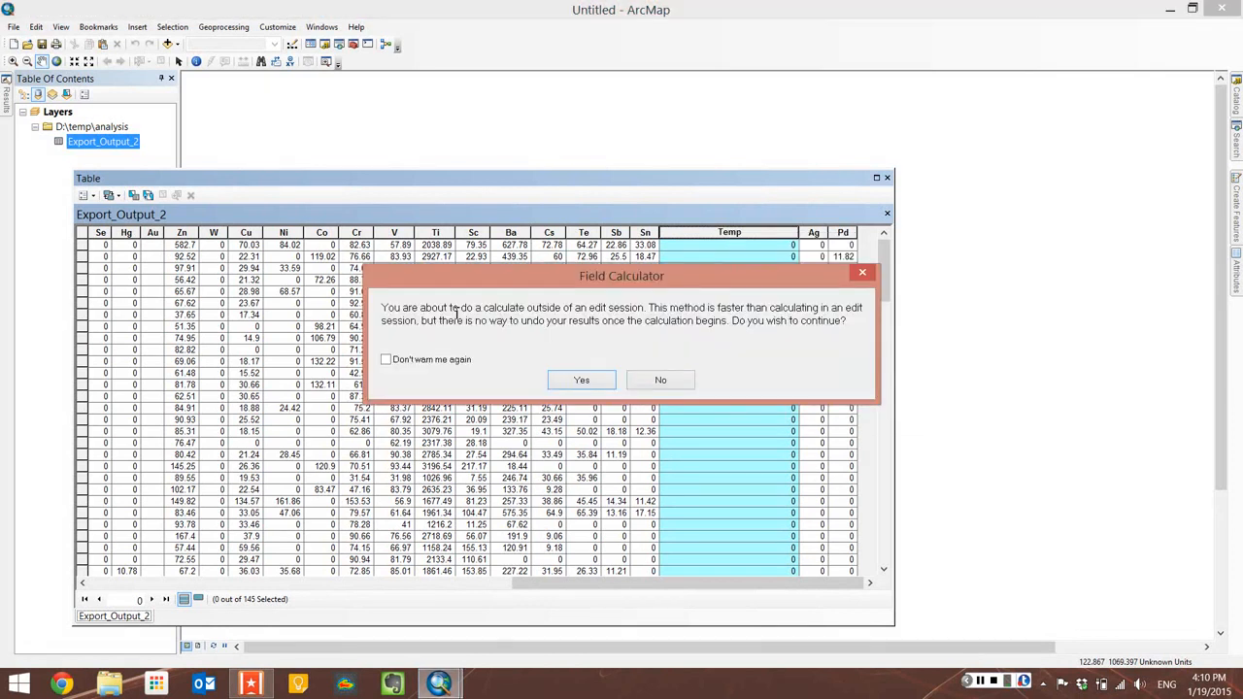
drag(392, 309, 687, 330)
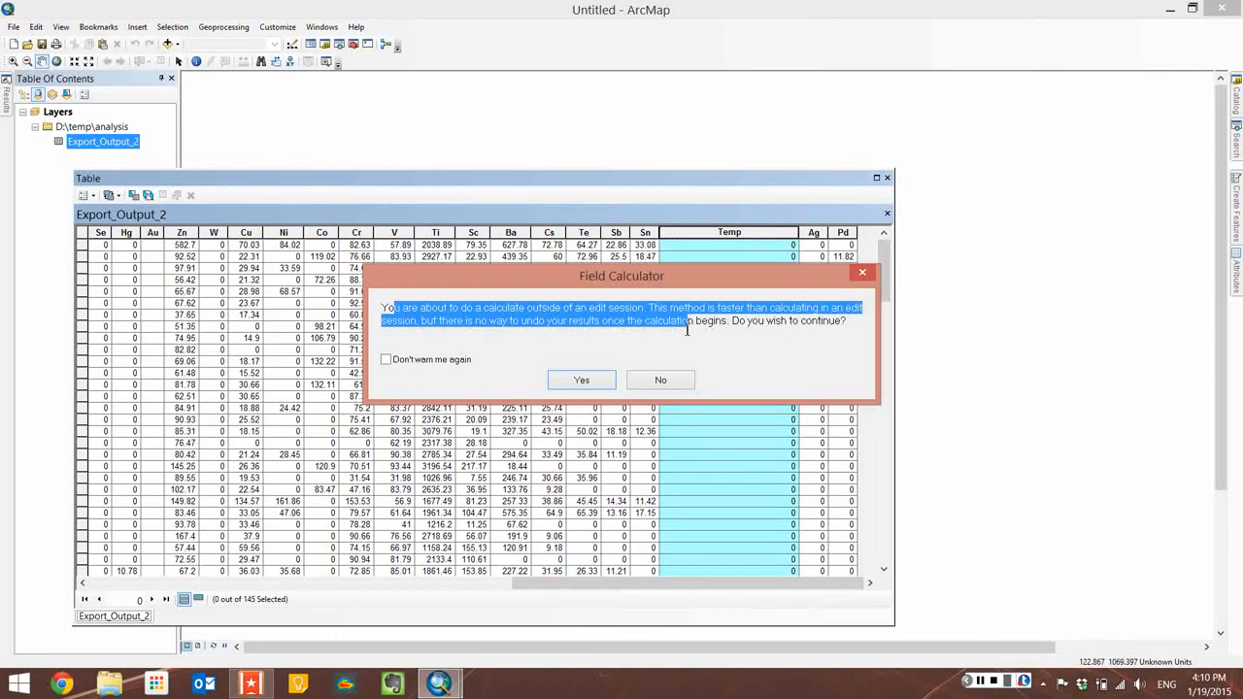
click(607, 380)
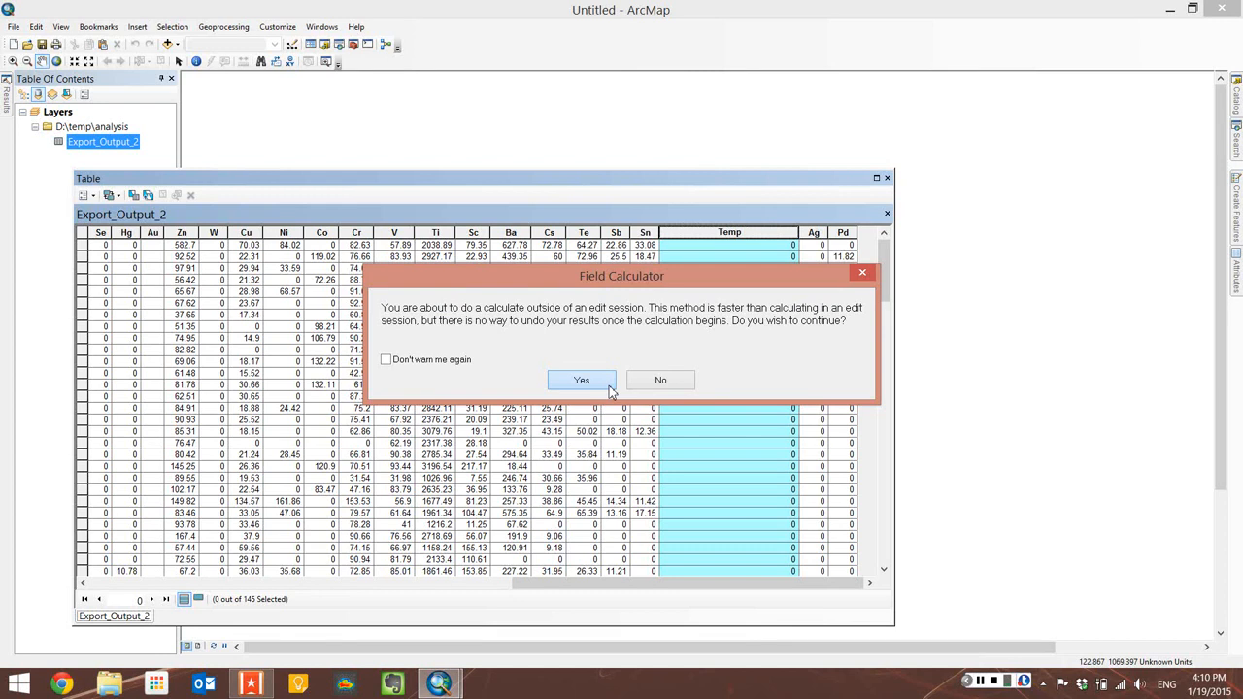
click(581, 381)
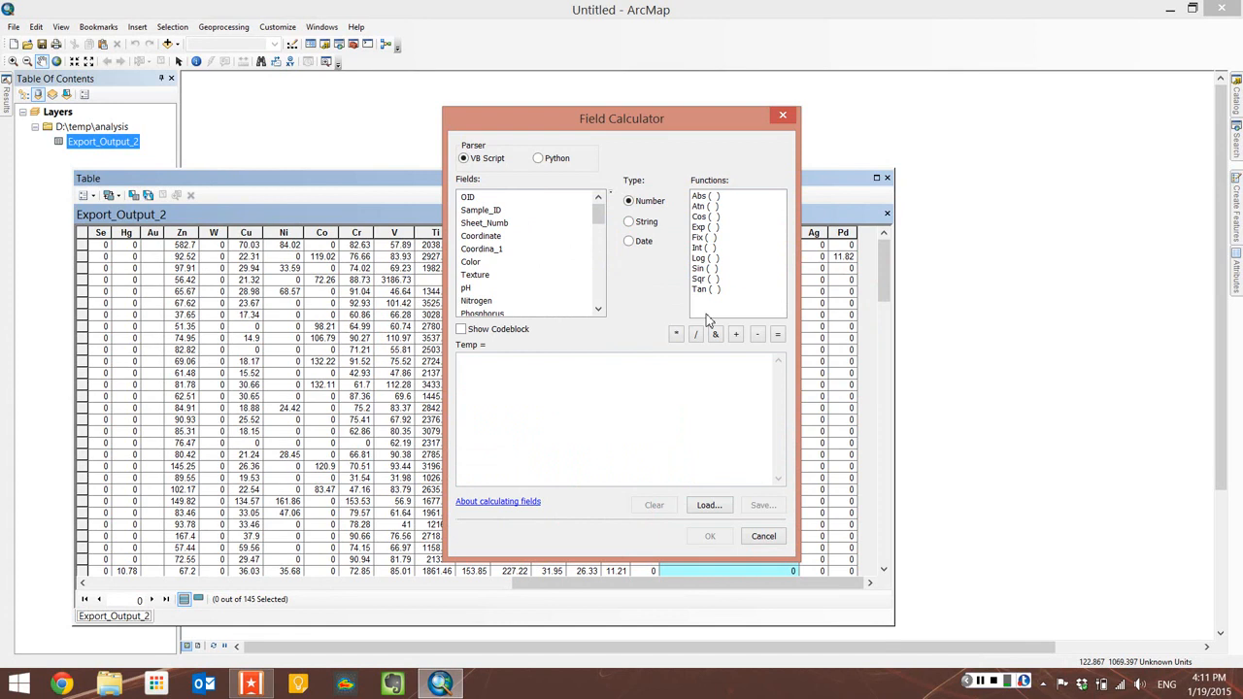
Step: Keep the VB Script parser, set the Temp expression to 1, and run the calculation for all records
click(544, 160)
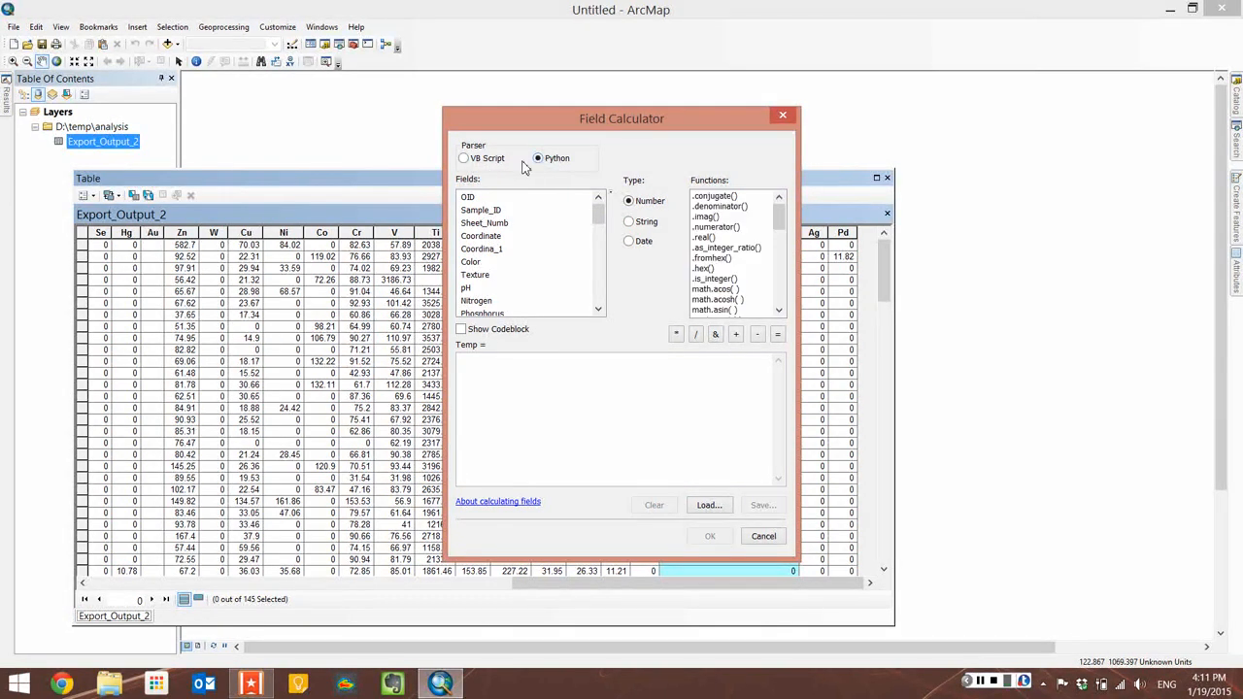
click(493, 164)
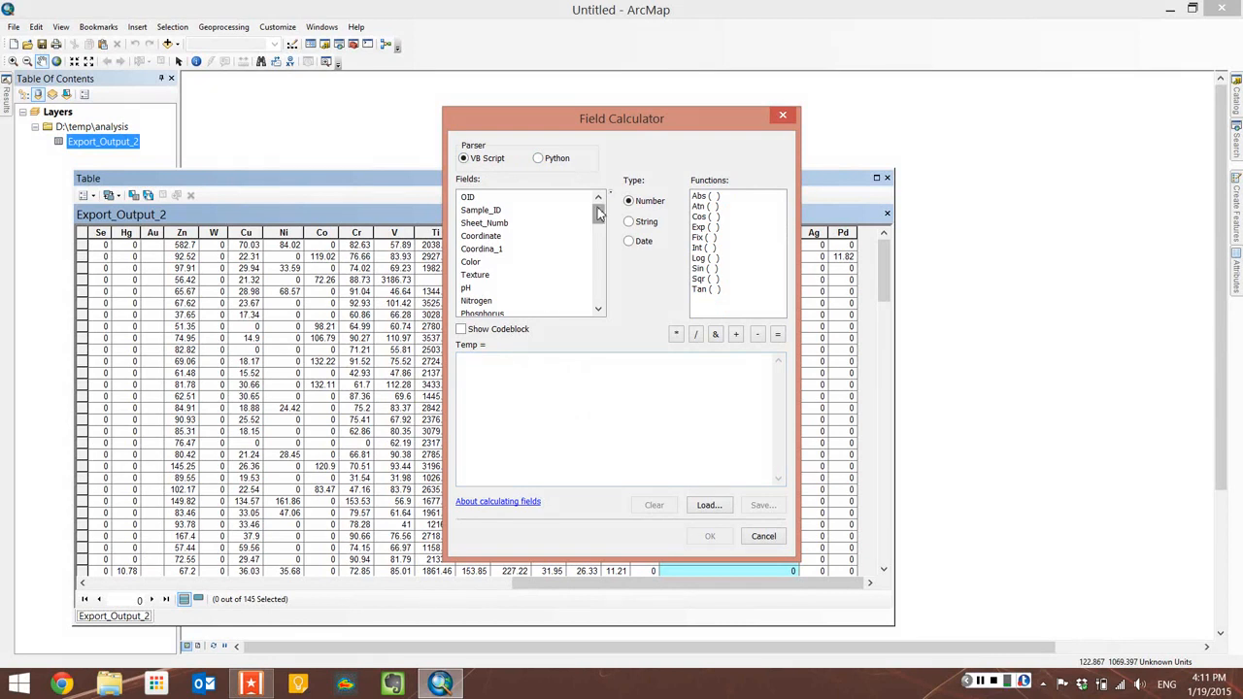
drag(599, 214, 596, 312)
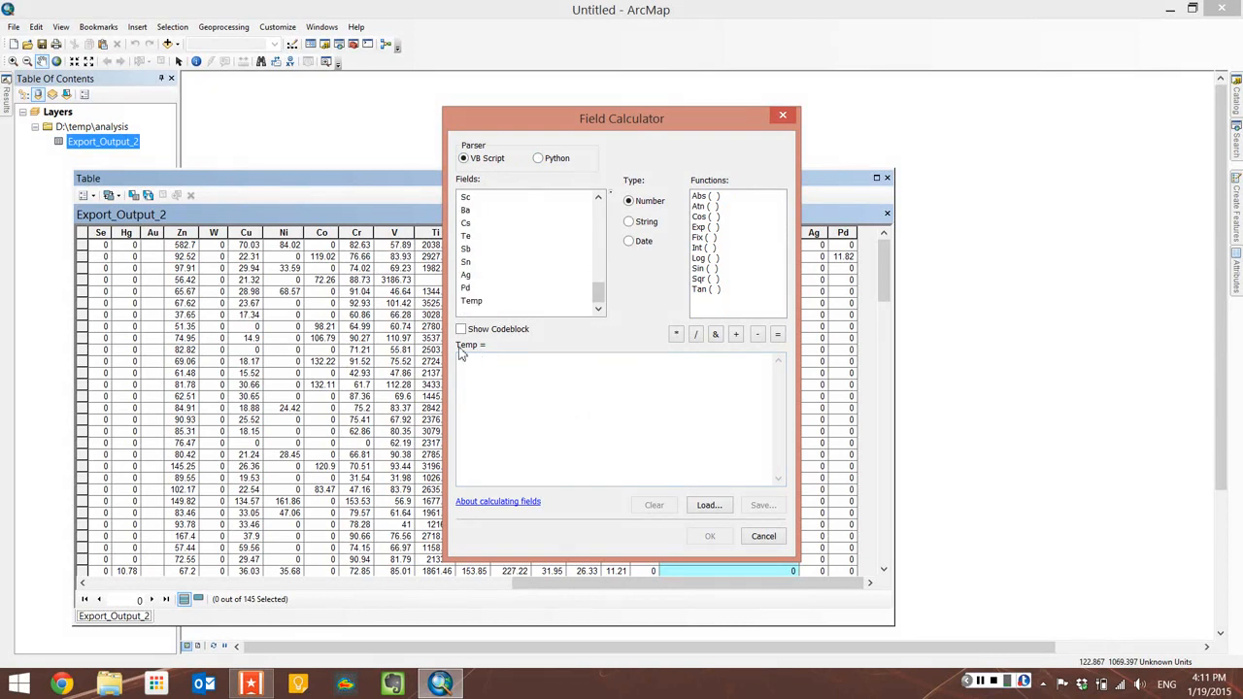
drag(594, 118, 502, 194)
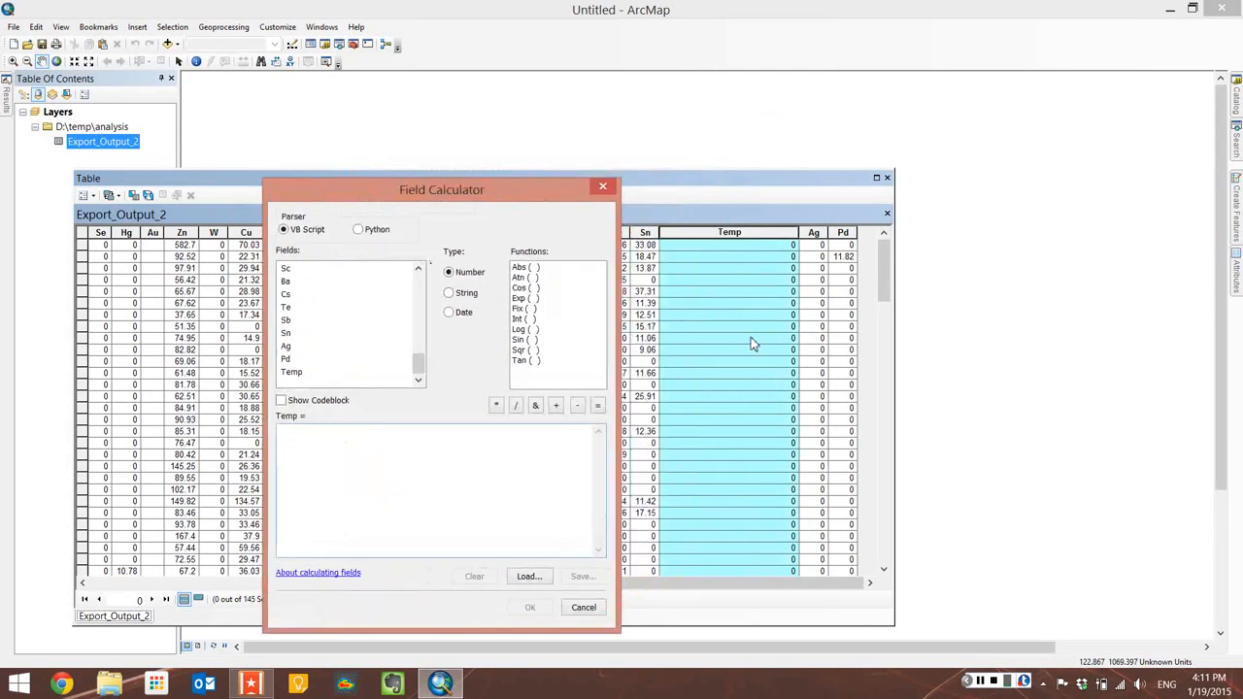
text(1)
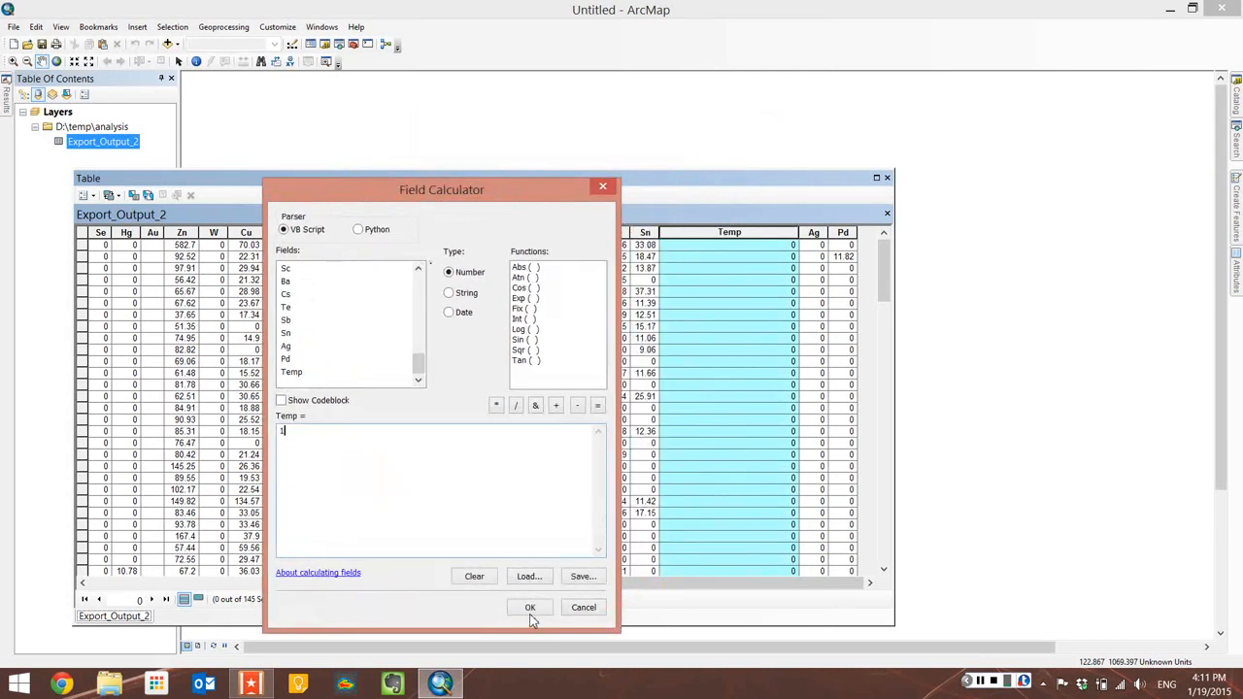
click(530, 608)
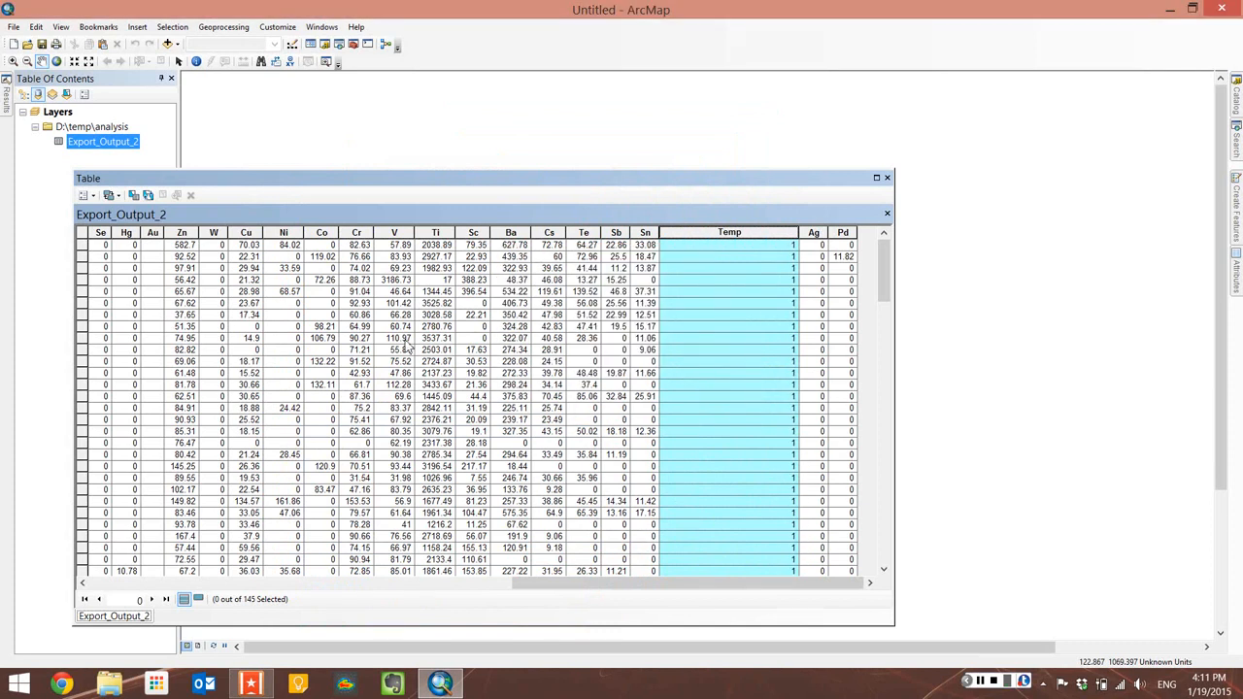
Step: Select three records and calculate Temp as 100 for just those selected rows
click(82, 258)
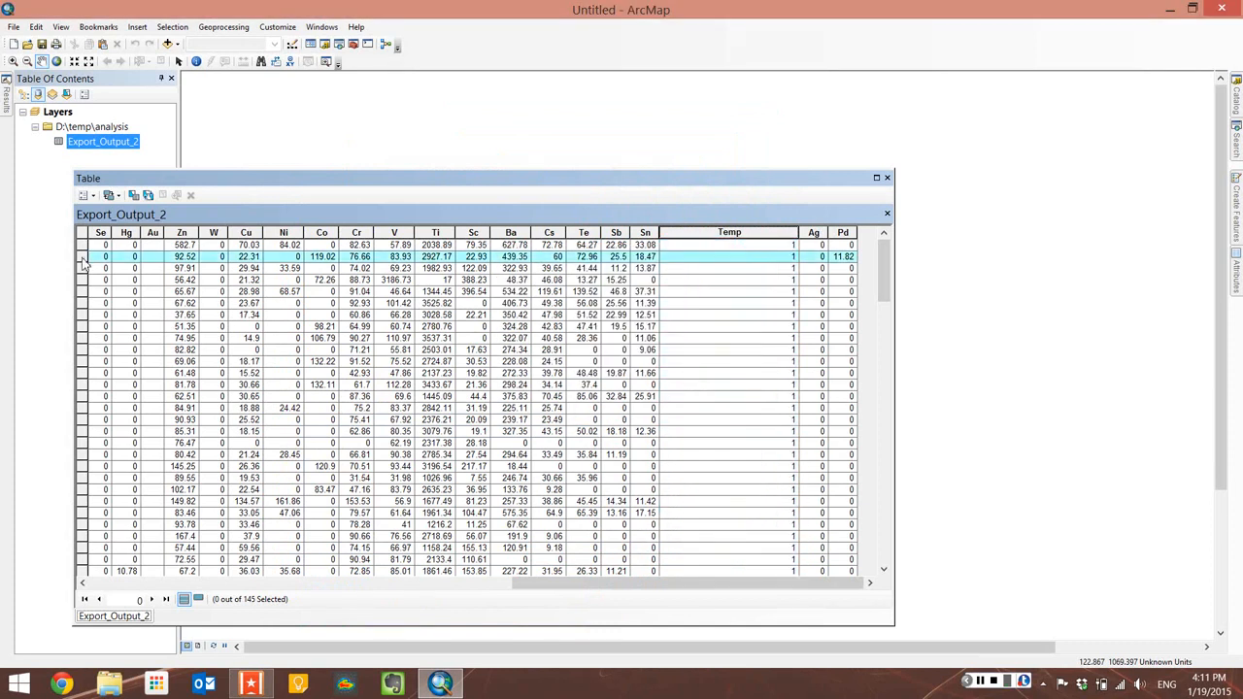
ctrl+click(85, 373)
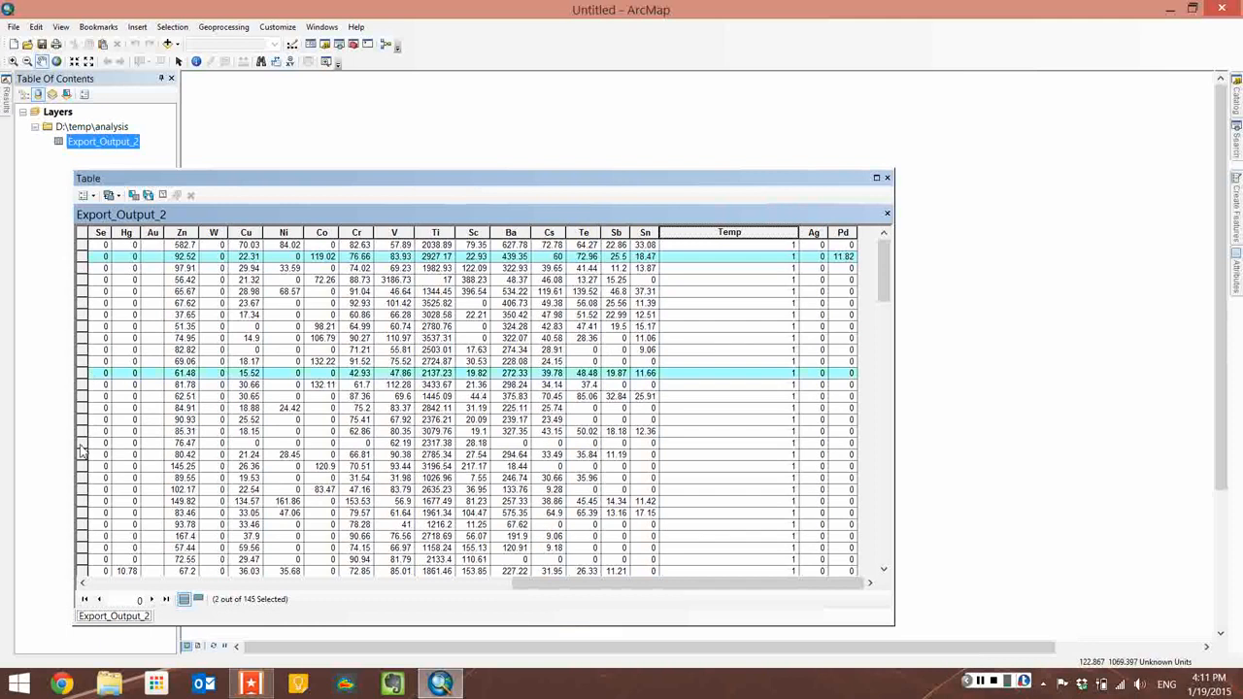
ctrl+click(85, 478)
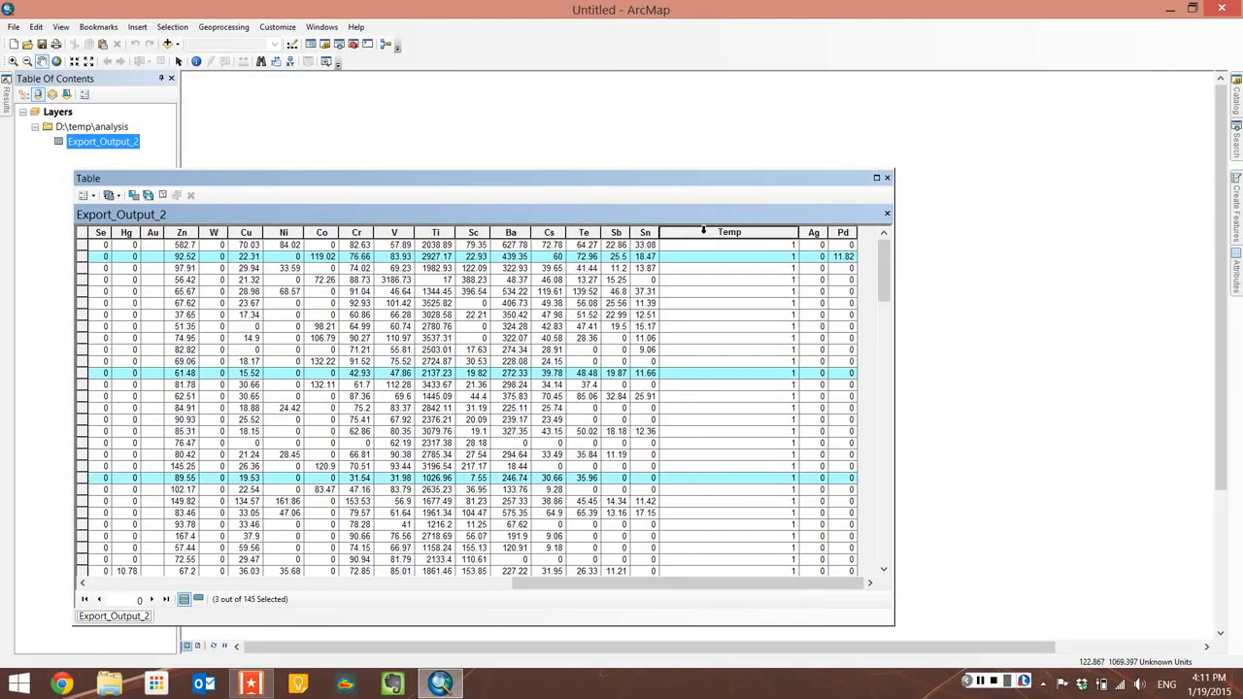
right_click(730, 240)
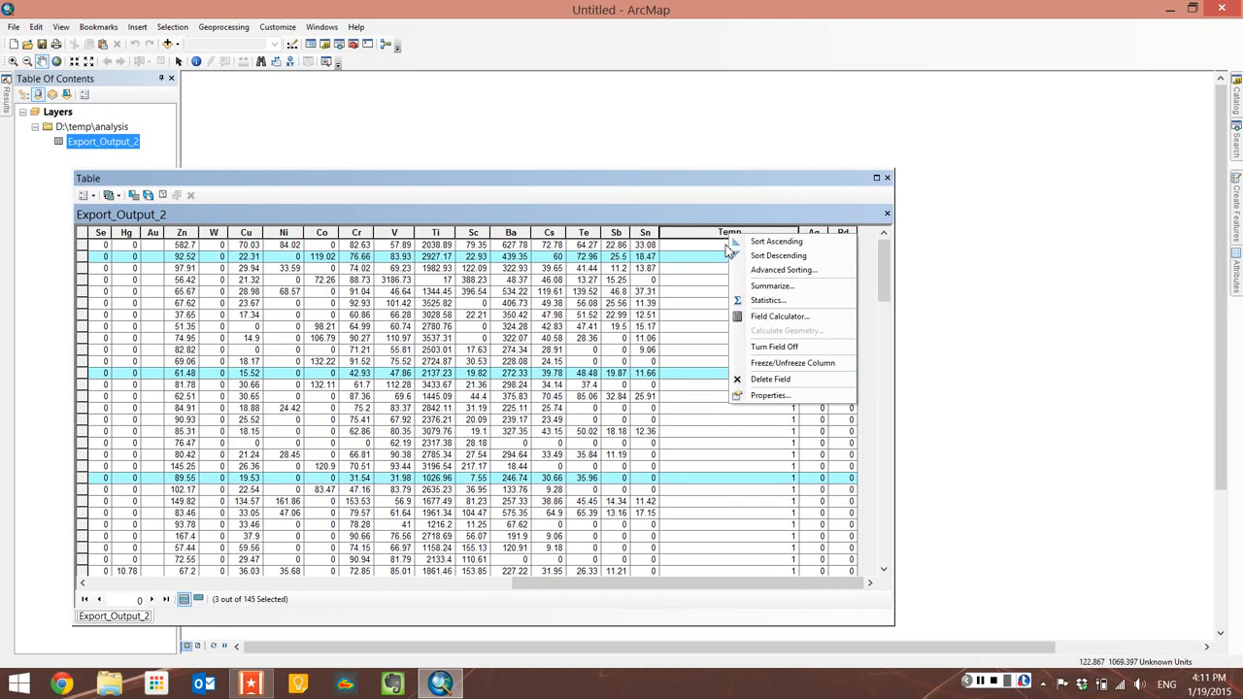
click(780, 316)
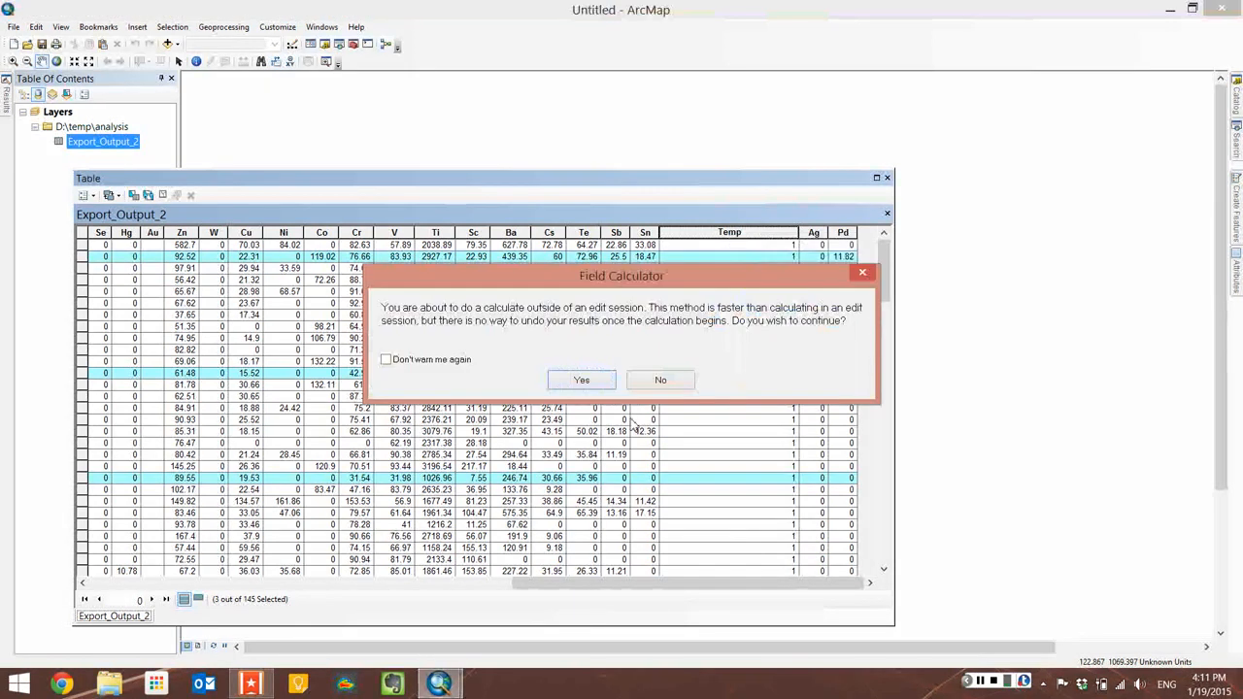
click(581, 378)
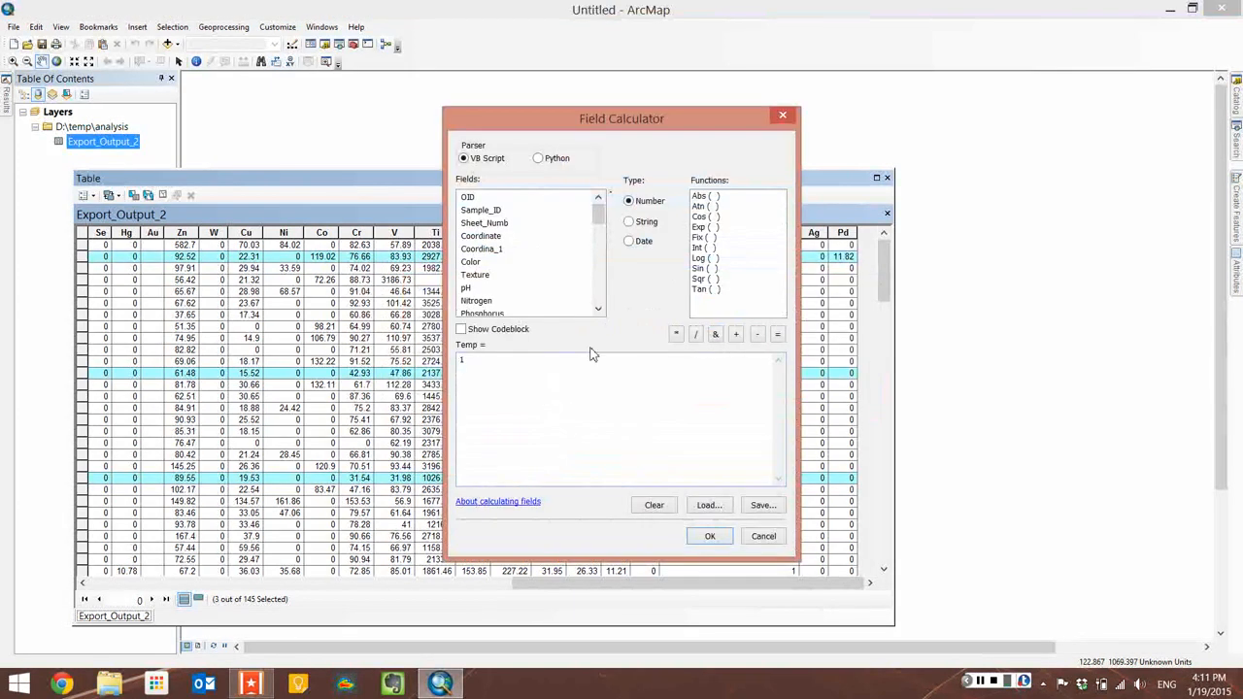
text(100)
click(712, 542)
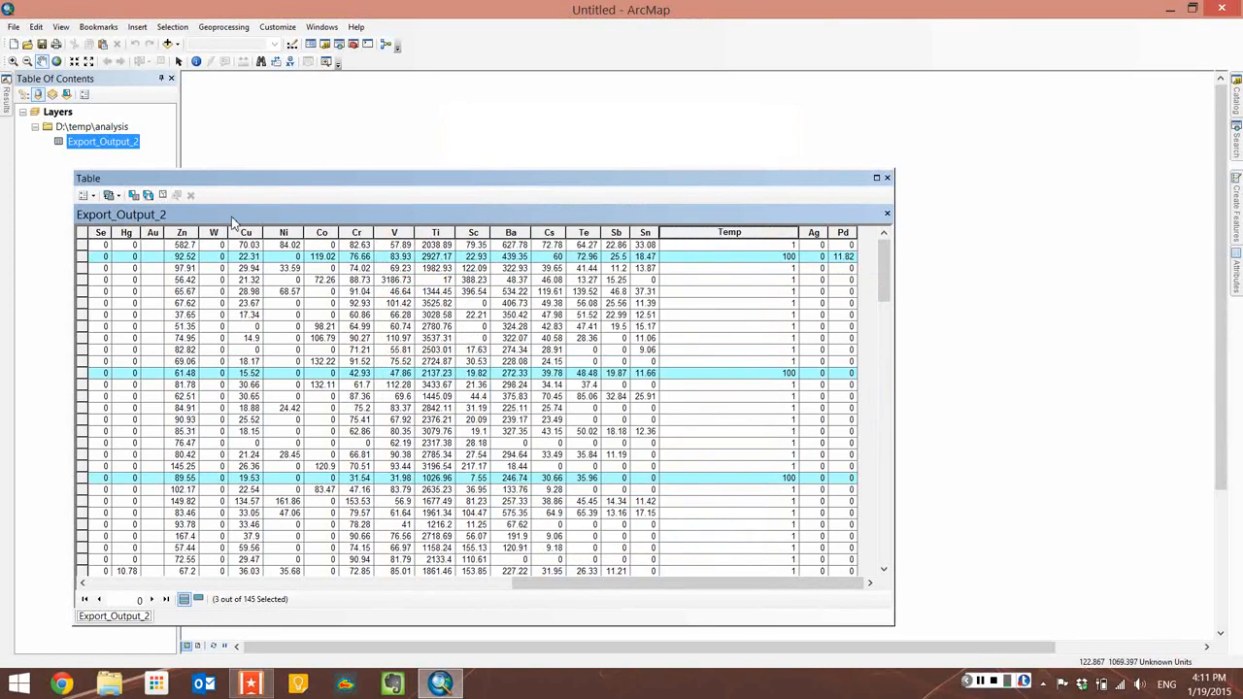
Step: Clear the record selection and reopen the Field Calculator on the Temp field, accepting the warning
click(162, 195)
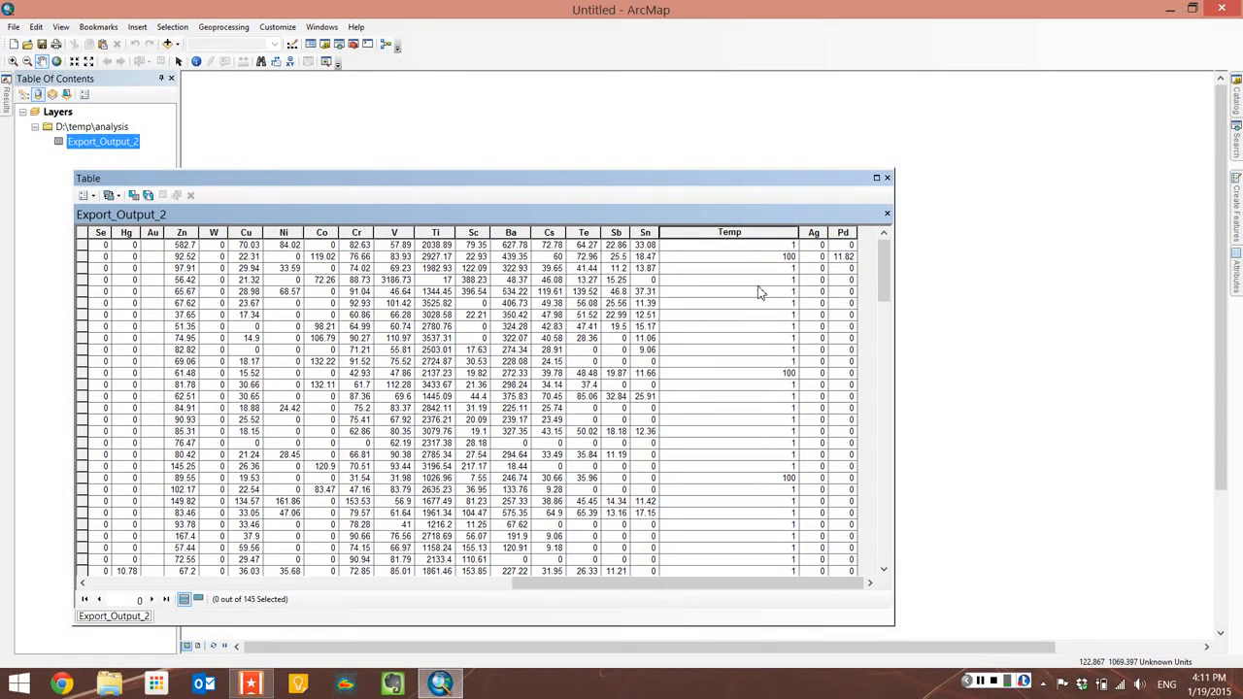
right_click(764, 231)
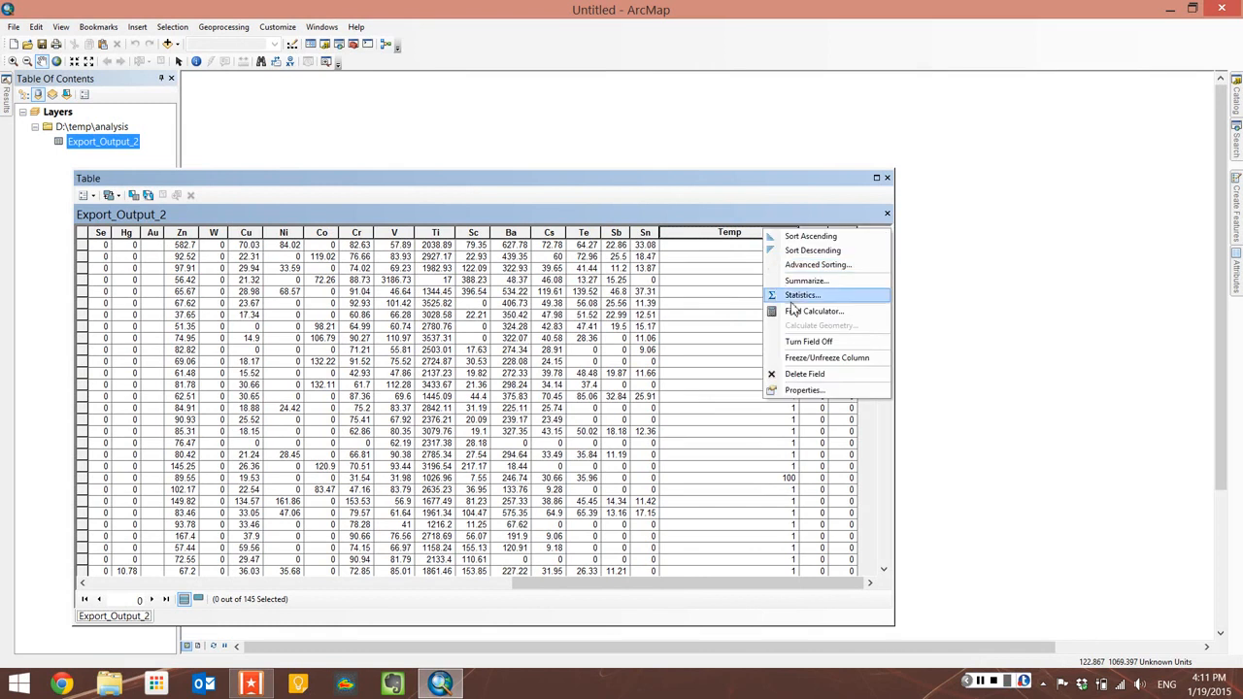
click(801, 311)
click(587, 379)
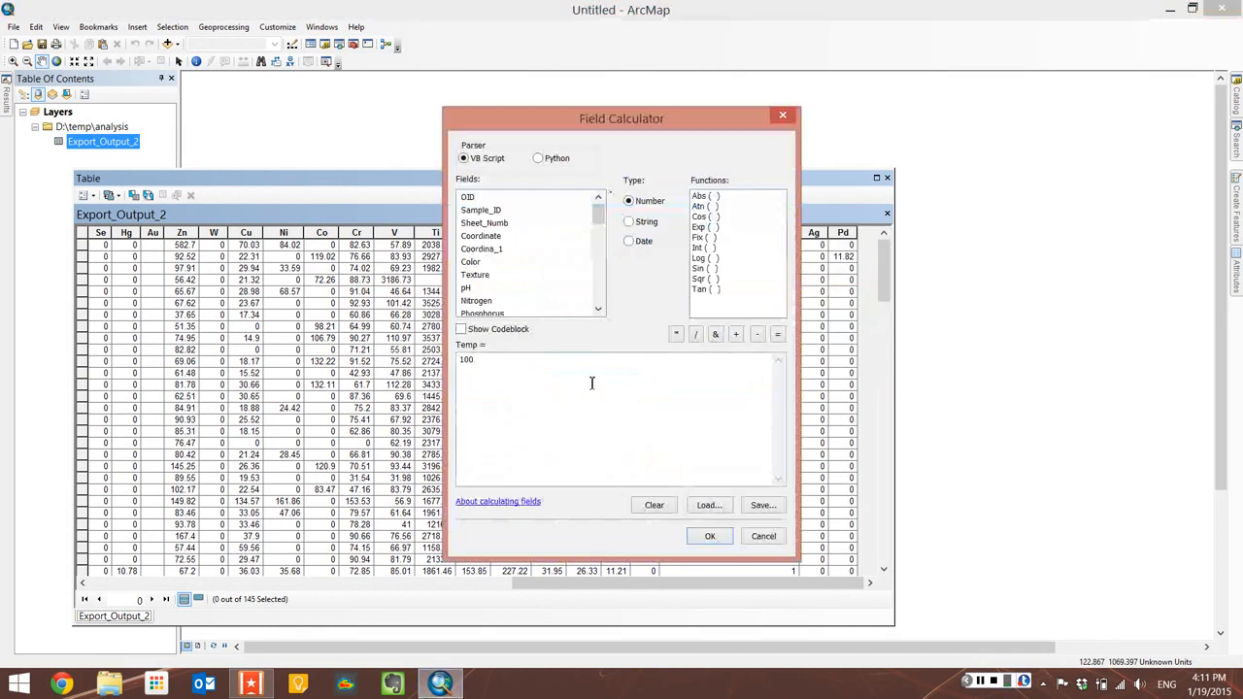
Step: Replace the Temp expression with [K]/[Fe] using the K and Fe fields, and run the calculation
drag(599, 209, 604, 330)
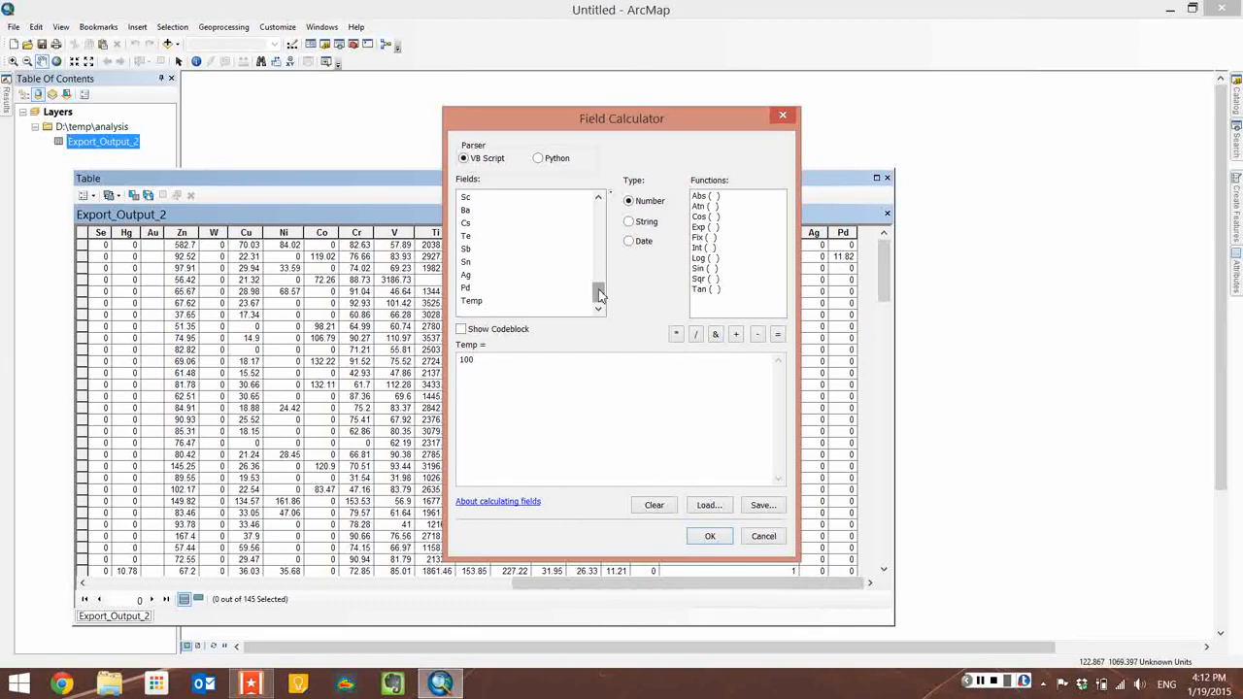
drag(599, 294, 598, 252)
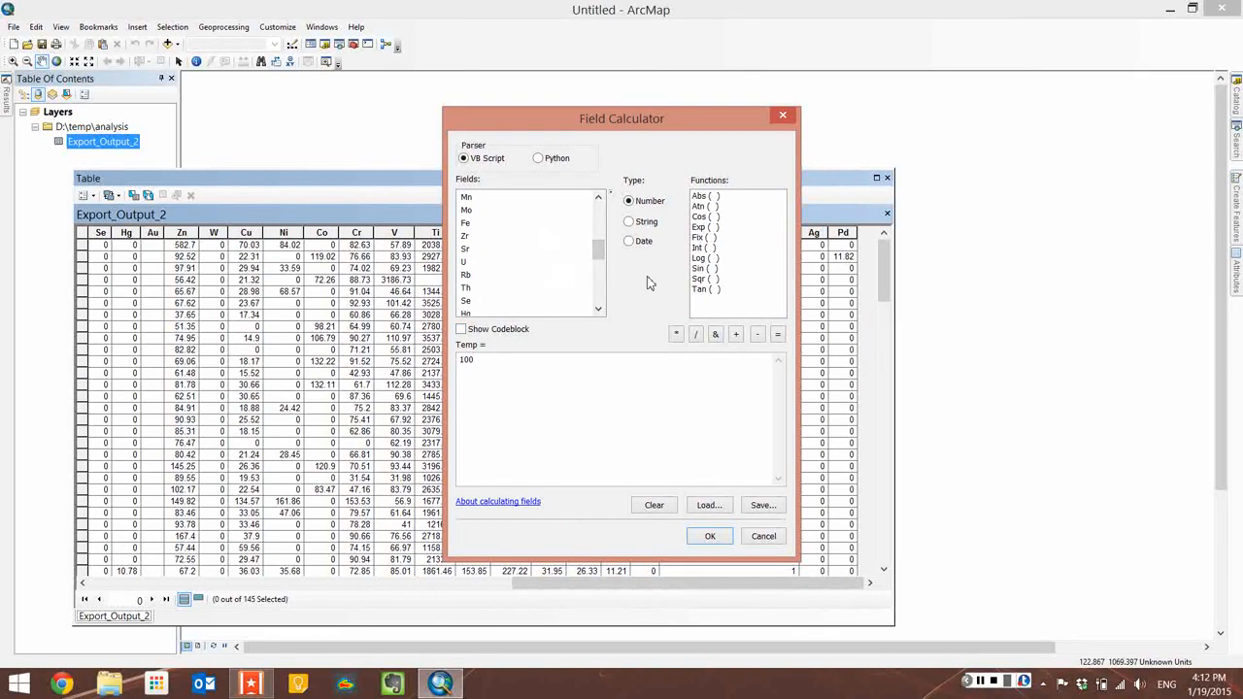
drag(597, 257, 597, 230)
drag(536, 366, 436, 302)
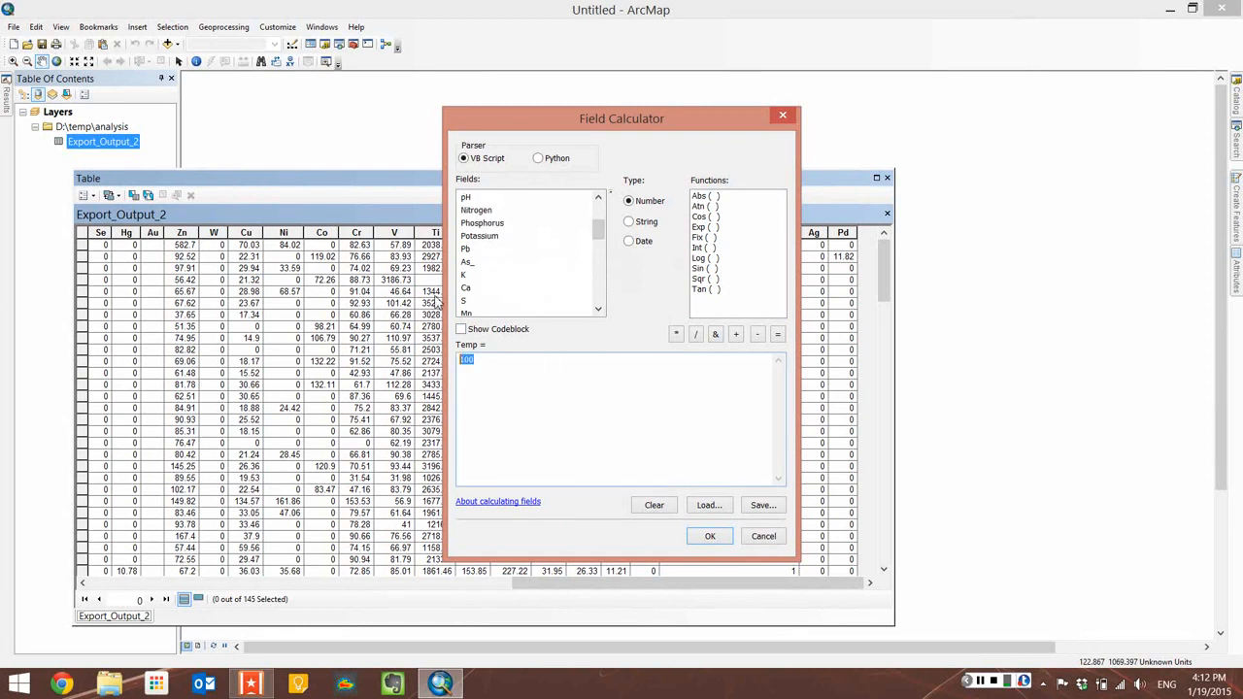
key(Delete)
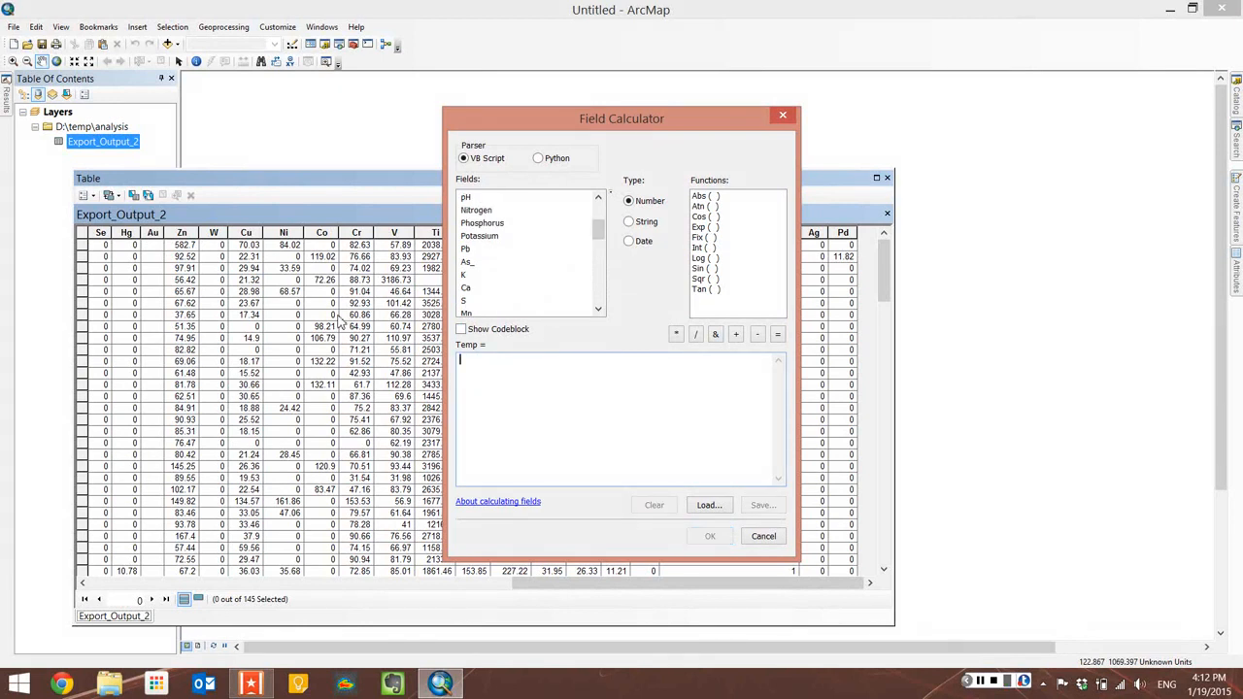
double_click(464, 277)
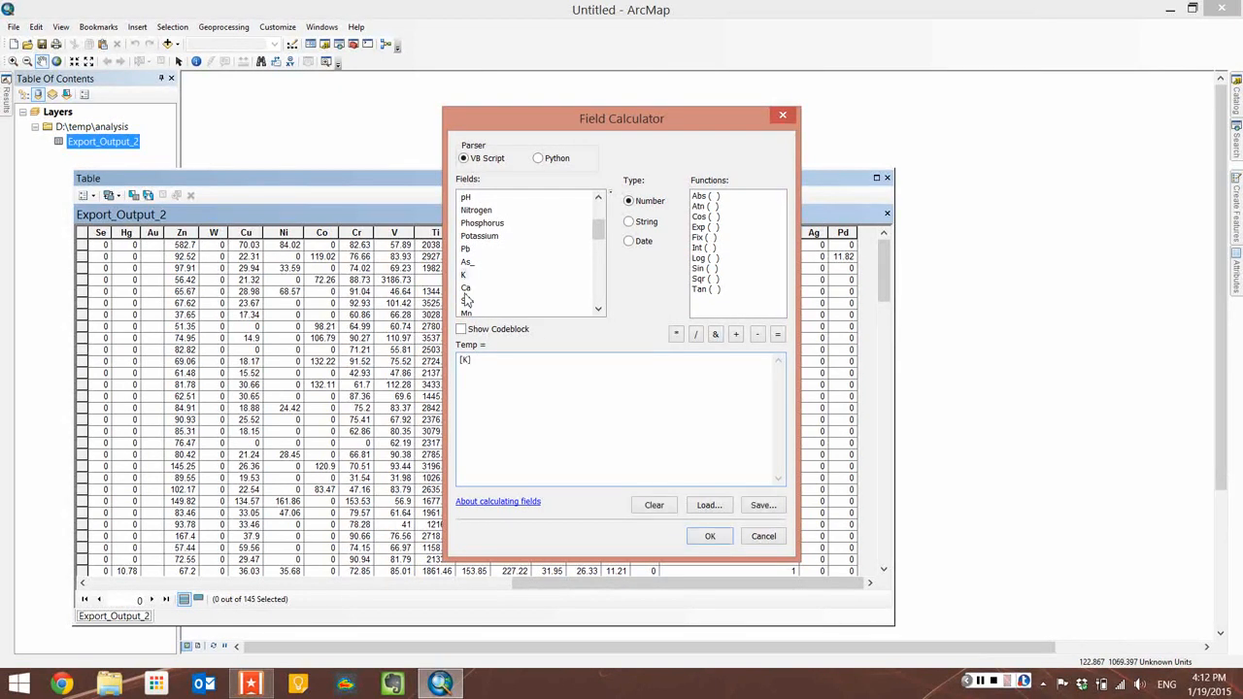
text(/)
click(597, 309)
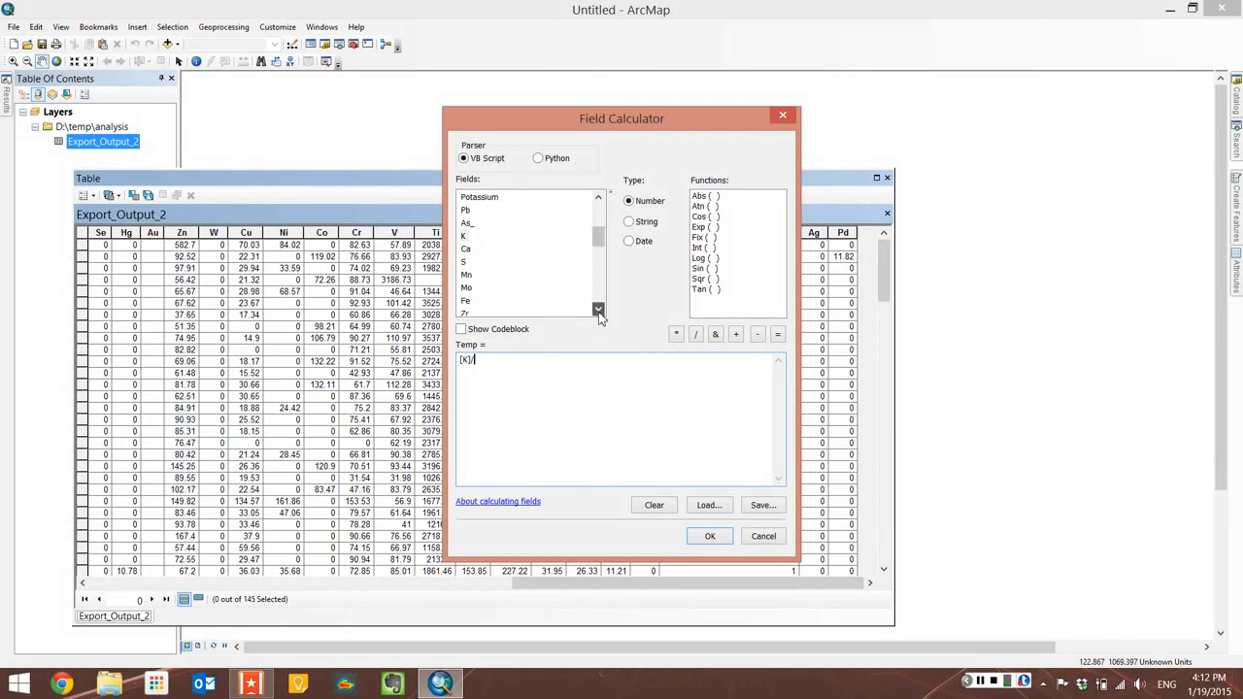
click(597, 309)
click(597, 308)
double_click(465, 276)
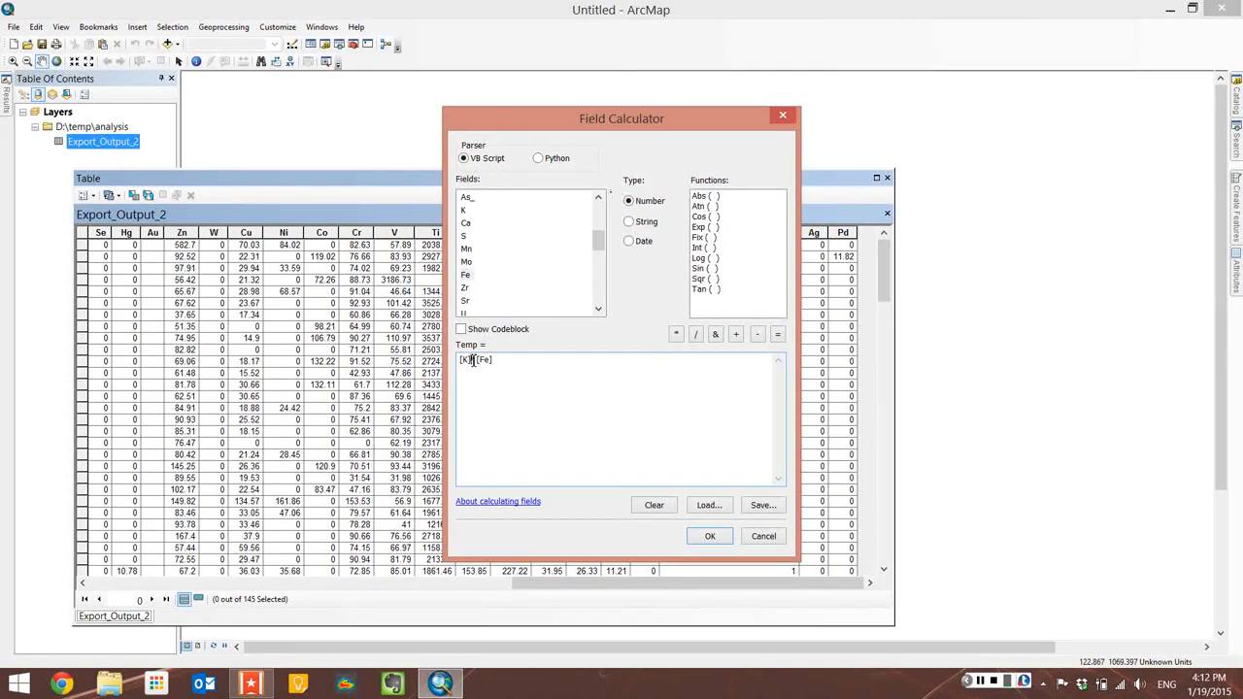
drag(460, 359, 473, 360)
click(710, 536)
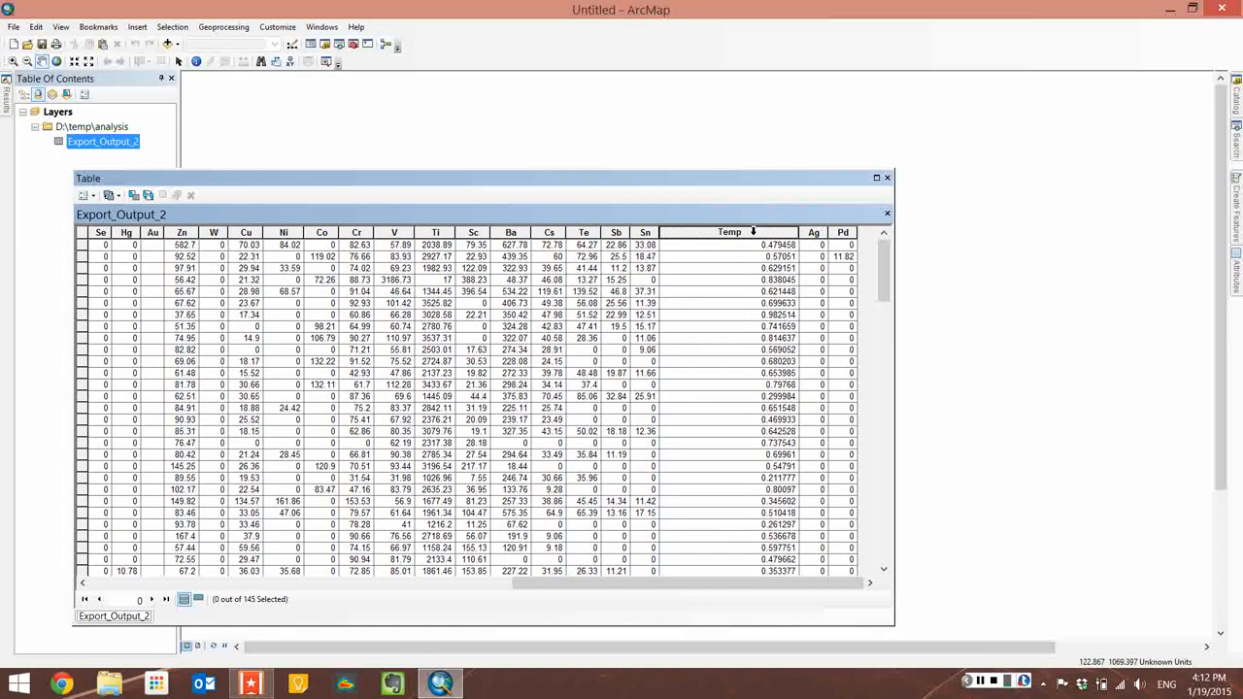
Step: Reopen the Field Calculator on Temp, accept the warning, and calculate Temp as Int(([K]/[Fe])*100) for all records
right_click(753, 234)
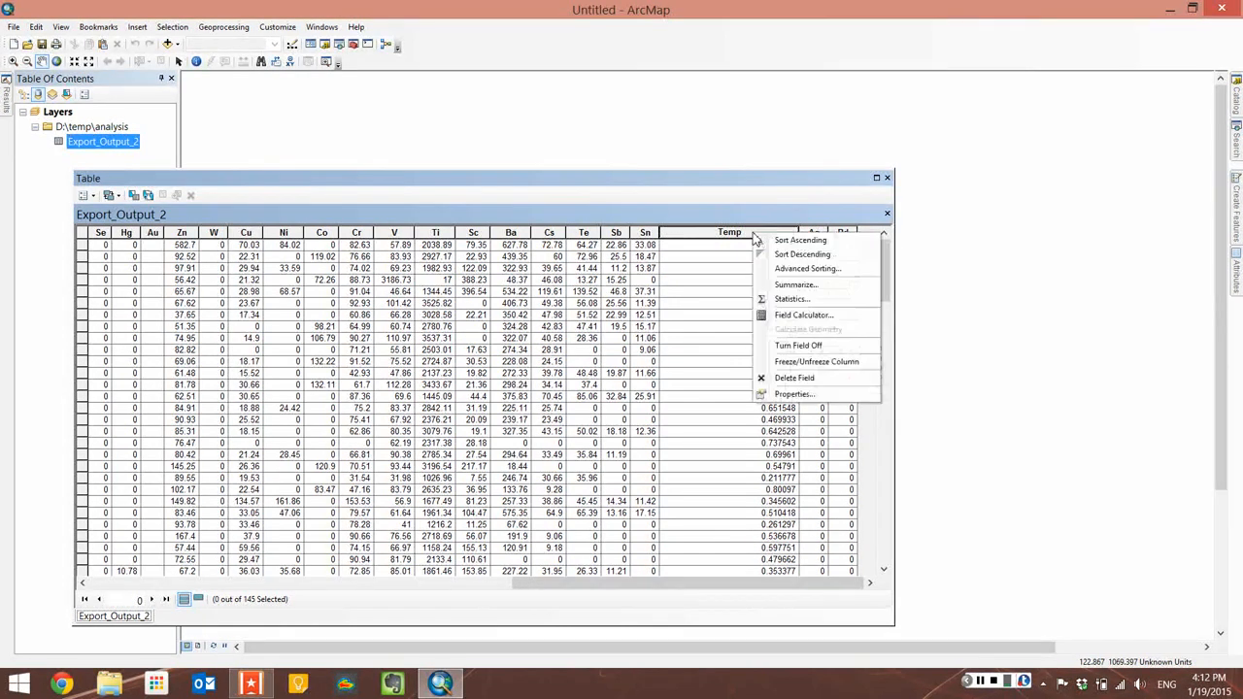
click(848, 317)
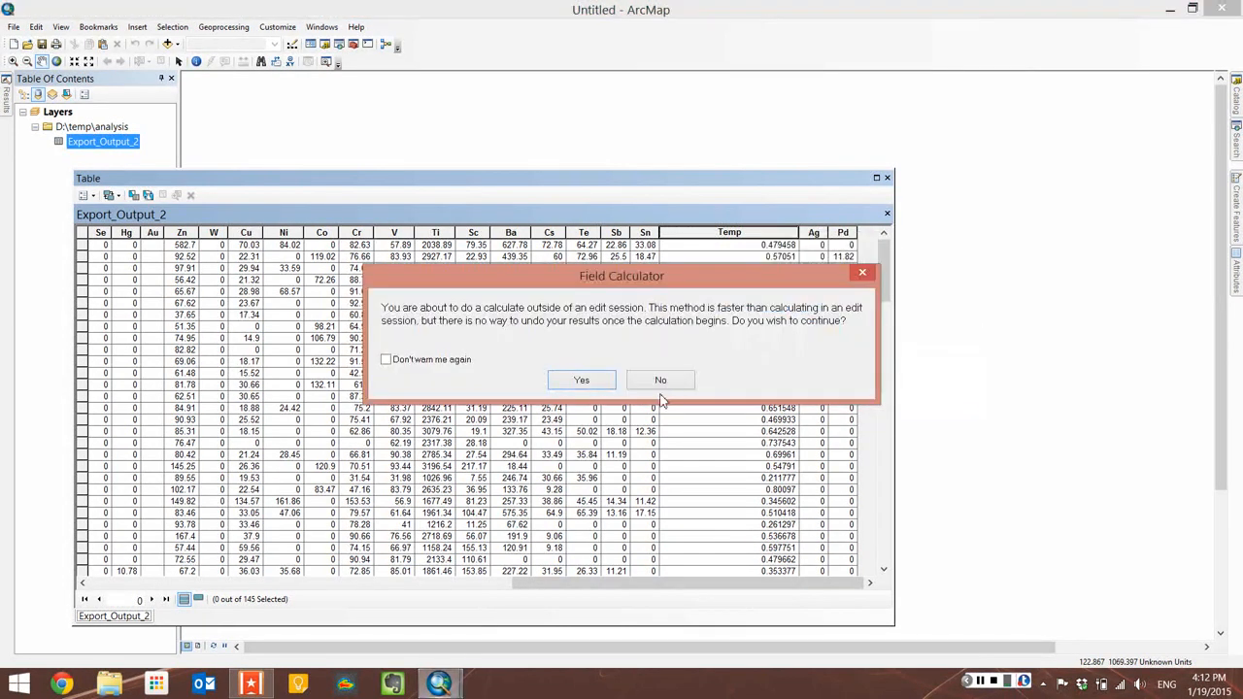
click(582, 379)
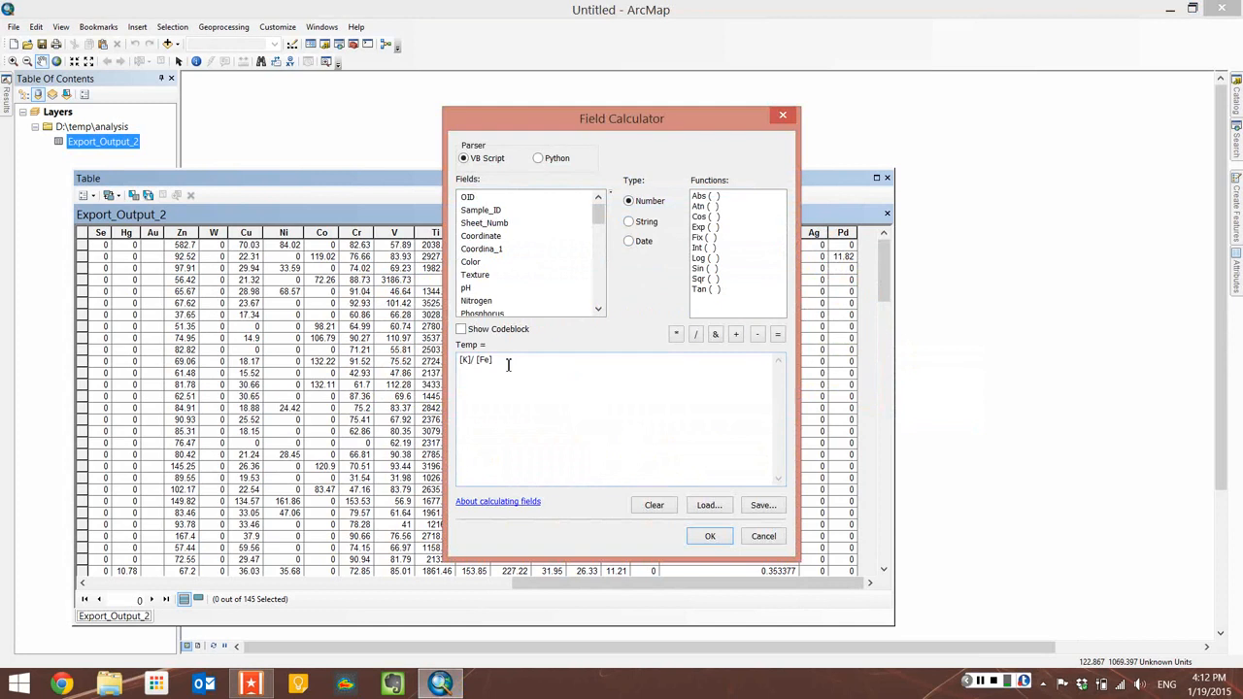
text())
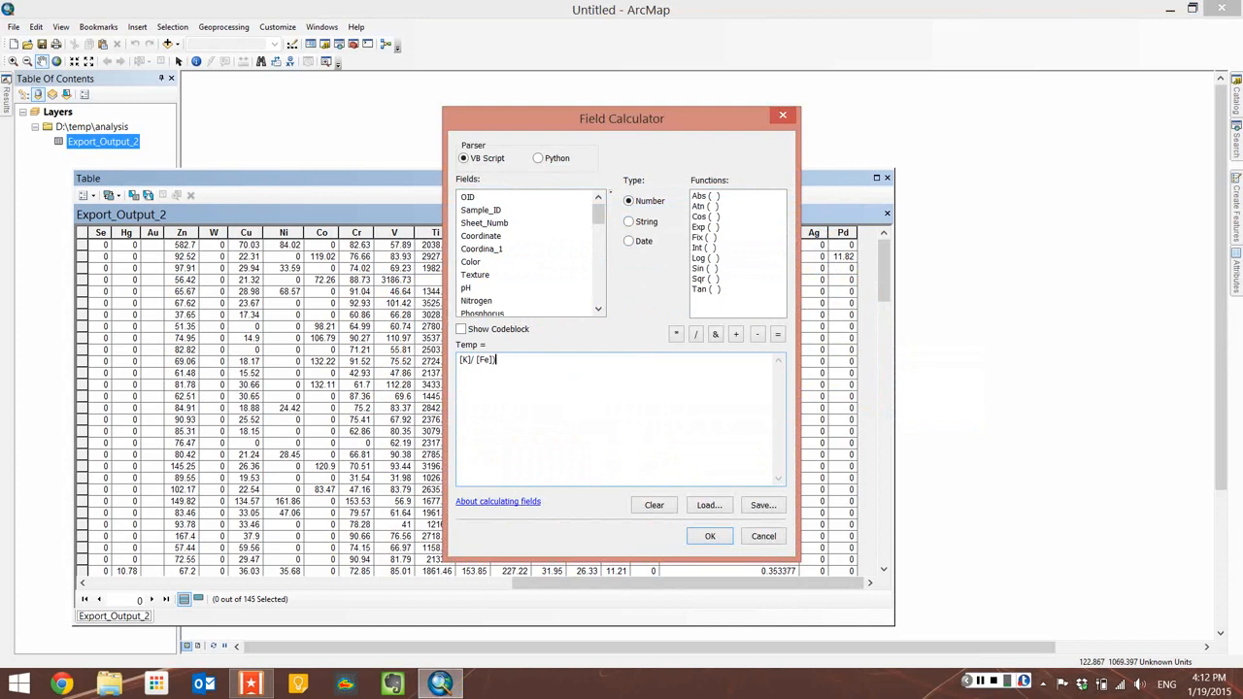
click(460, 359)
text(()
text(100))
click(460, 361)
text((Int)
double_click(710, 249)
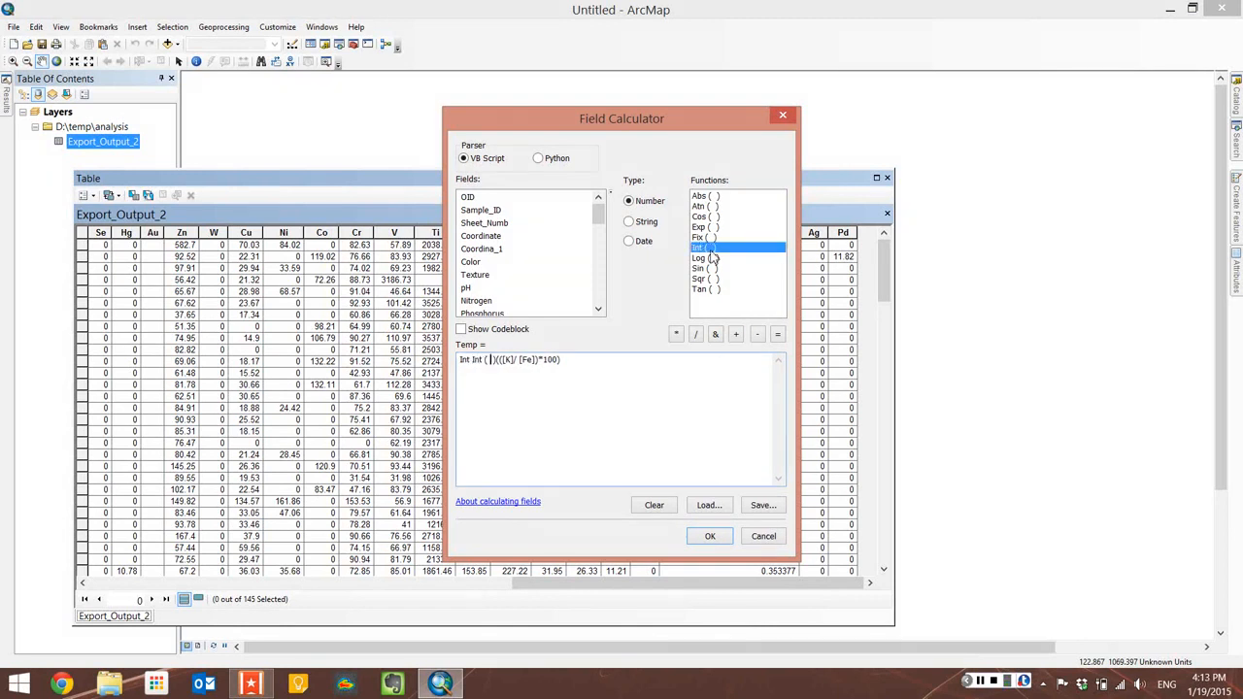
key(ctrl+z)
click(715, 538)
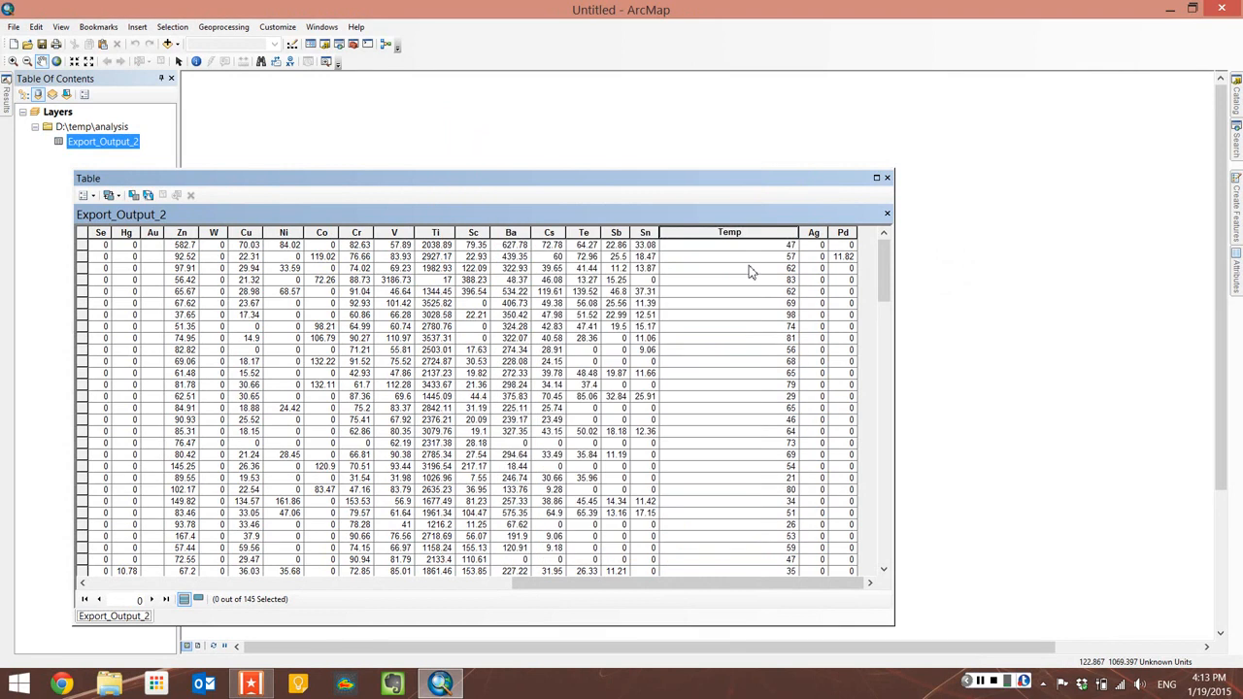
Step: Search for the Calculate Field geoprocessing tool and open it
click(784, 269)
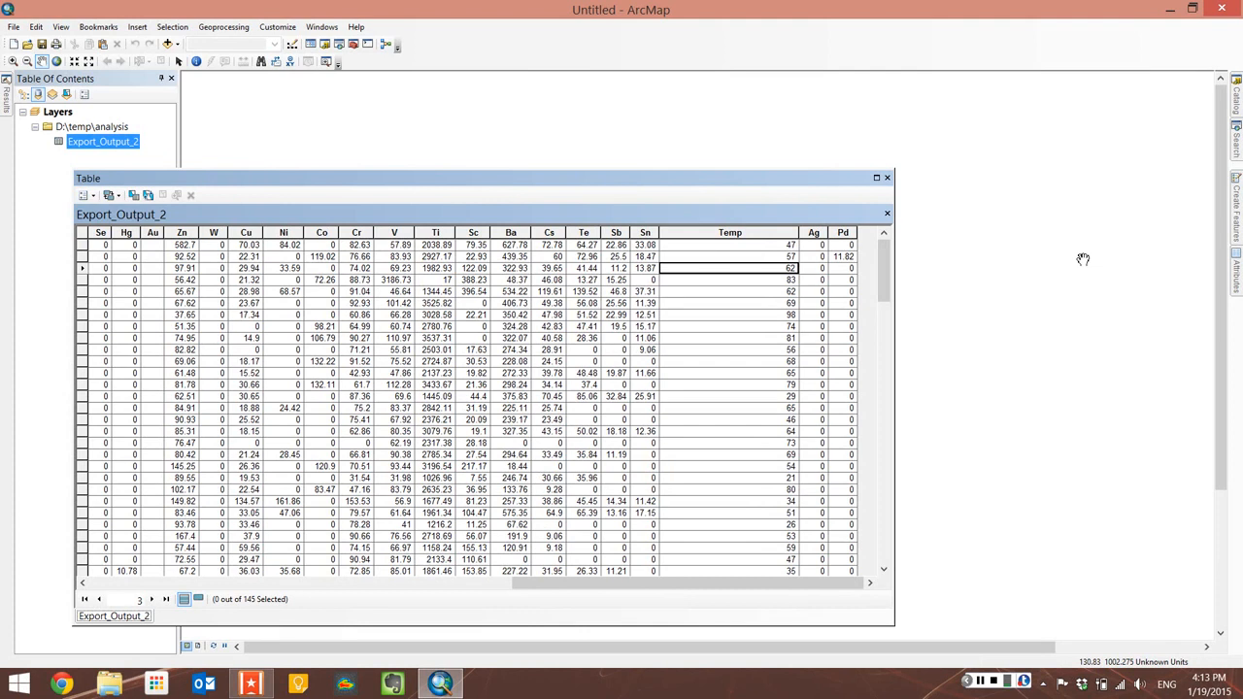
click(1237, 136)
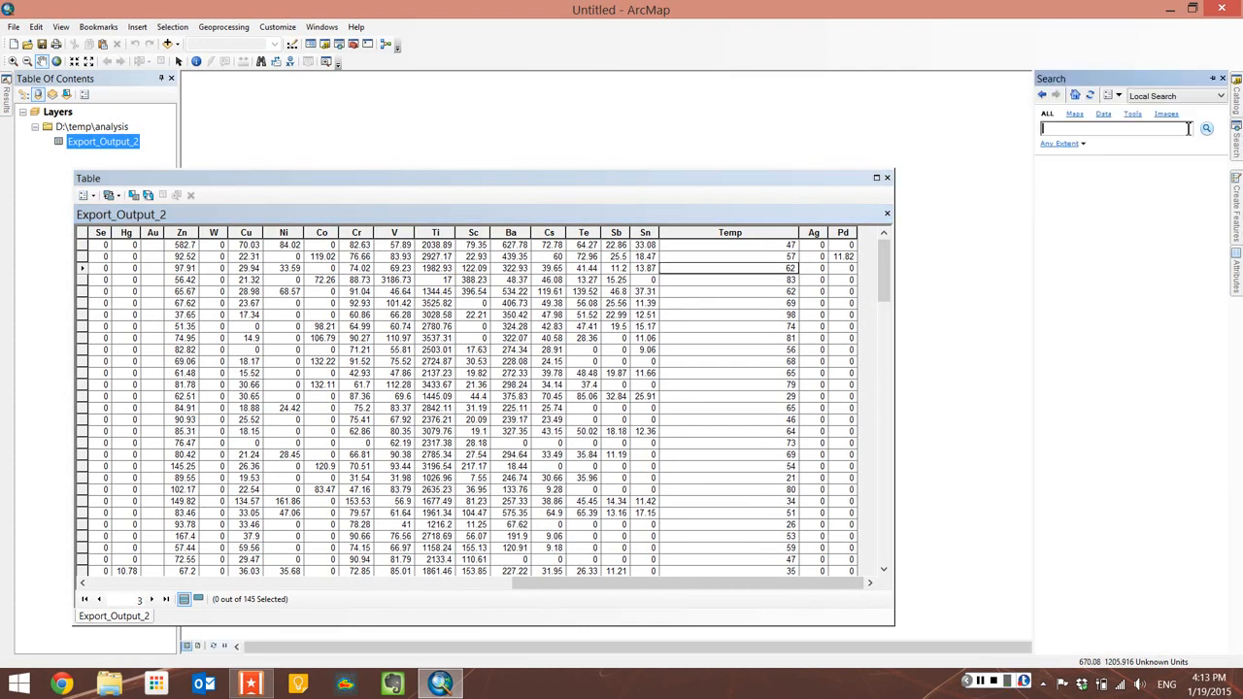
text(calculate field)
key(Return)
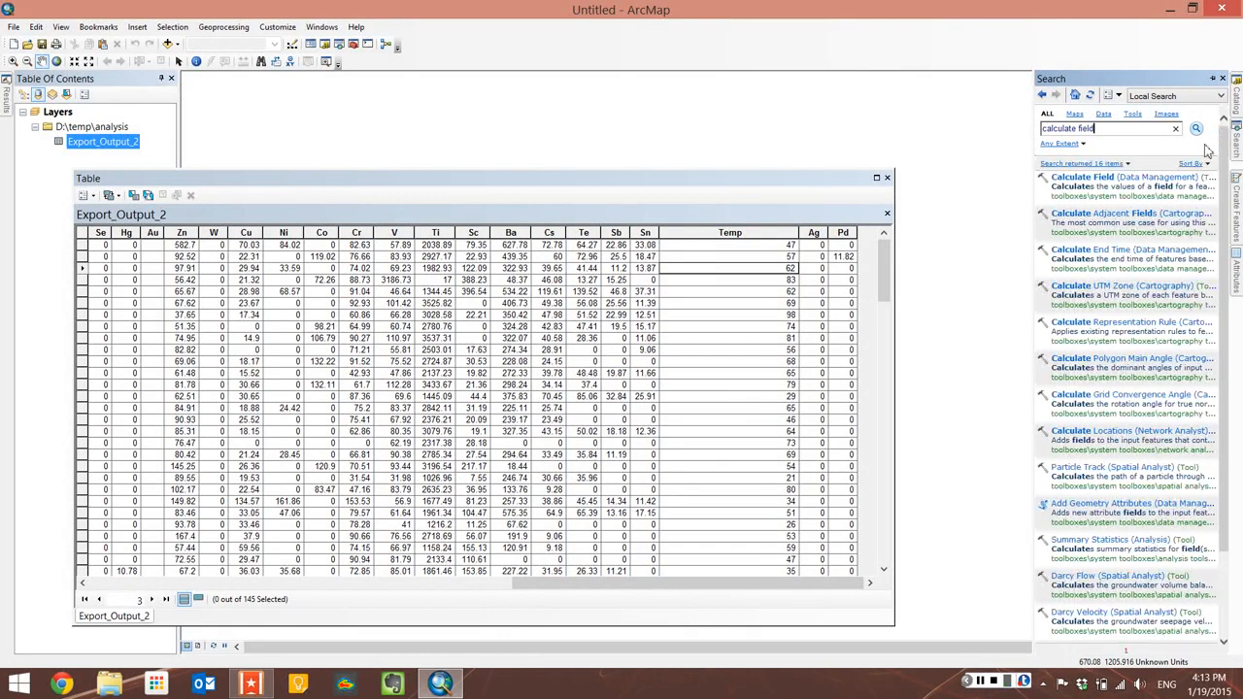
click(1144, 186)
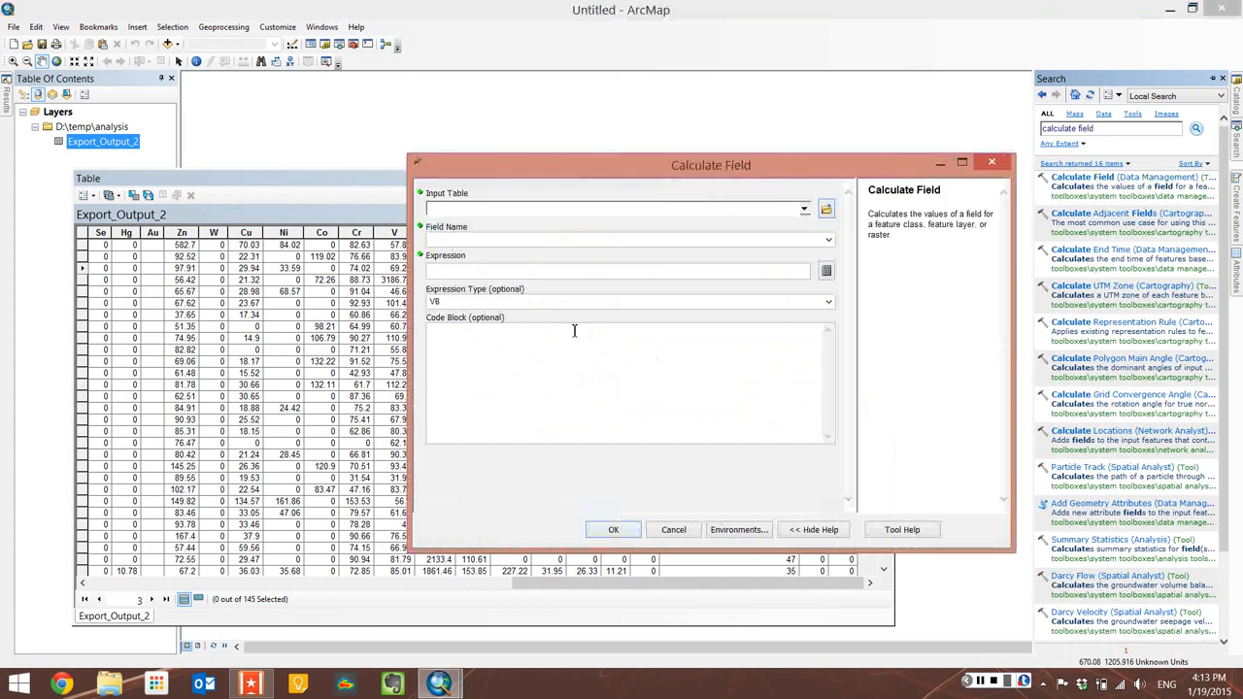
Step: Set the tool's input table to Export_Output_2 and its field name to Temp
click(804, 209)
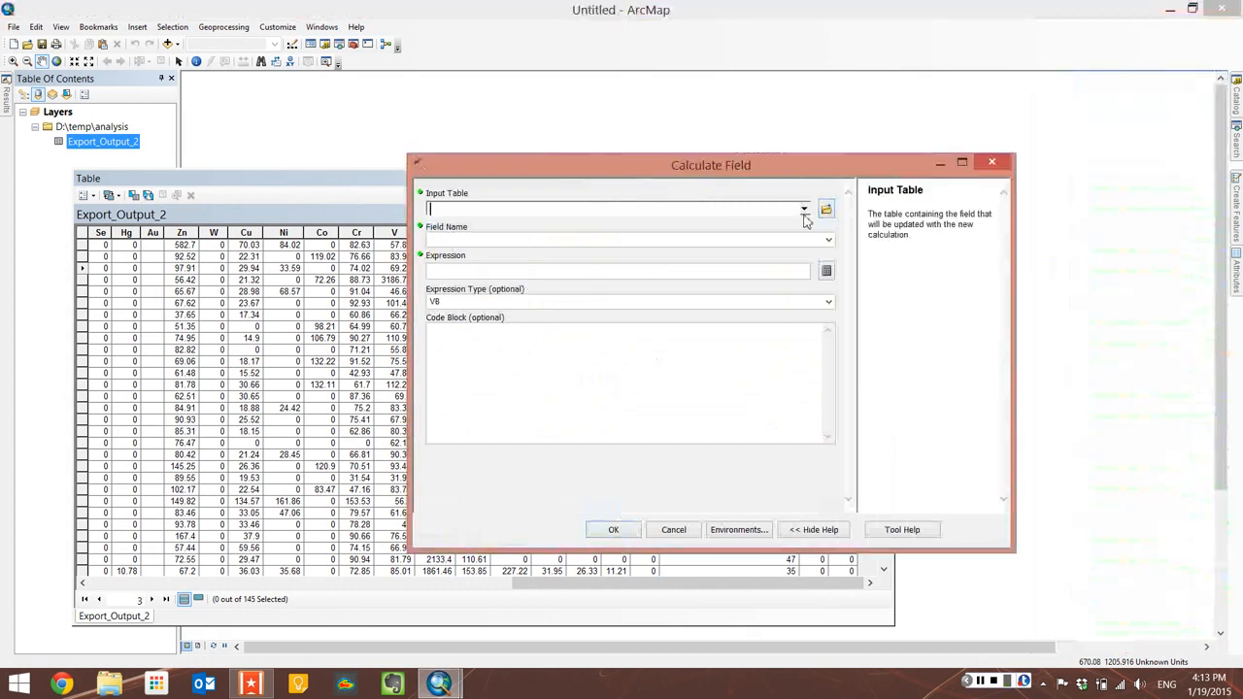
click(804, 211)
click(447, 214)
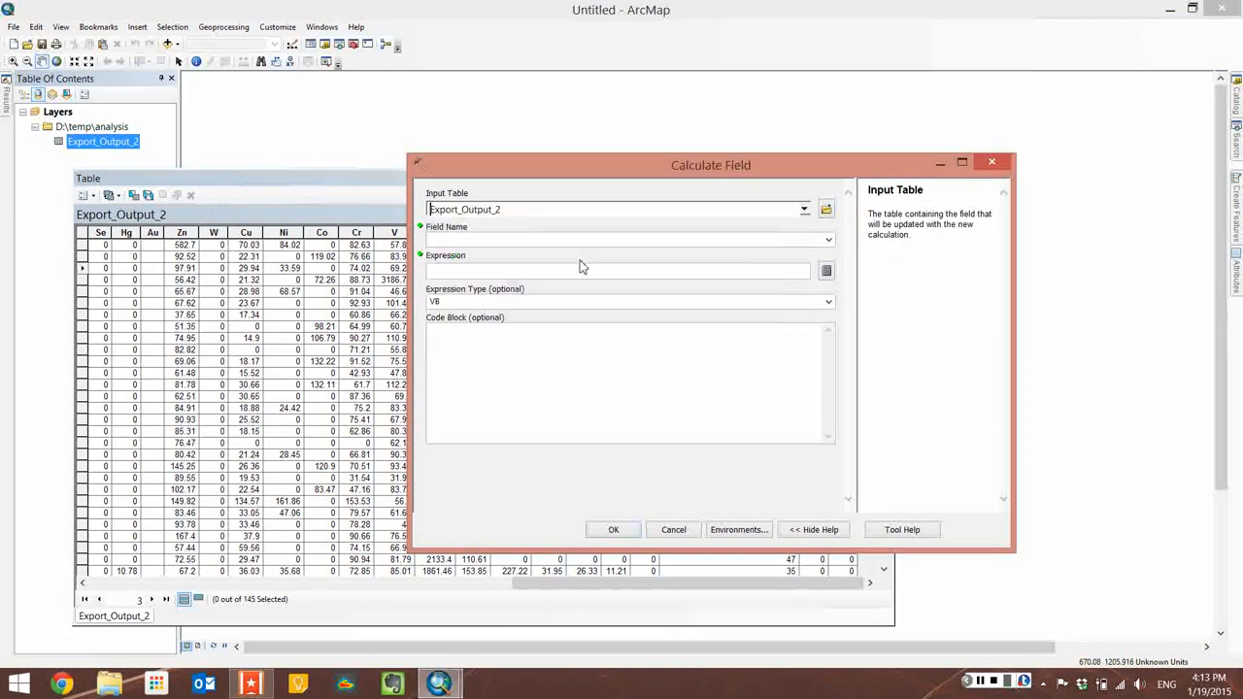
click(811, 240)
scroll(602, 388, down, 10)
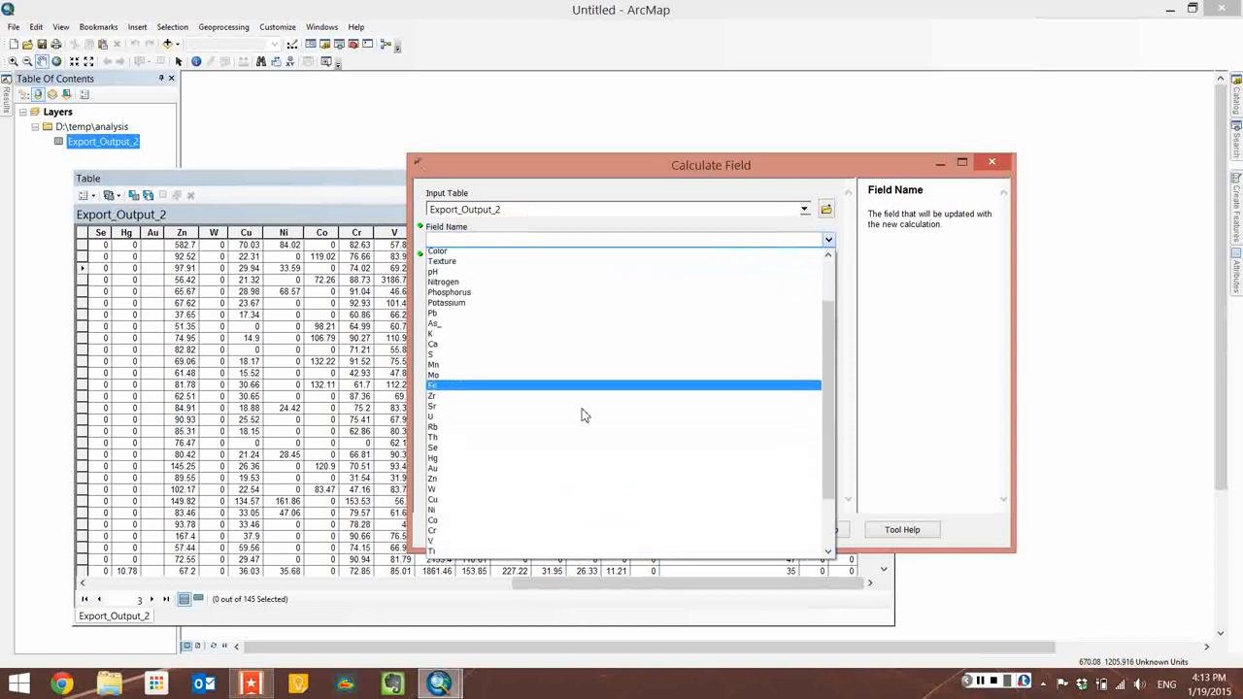
click(532, 551)
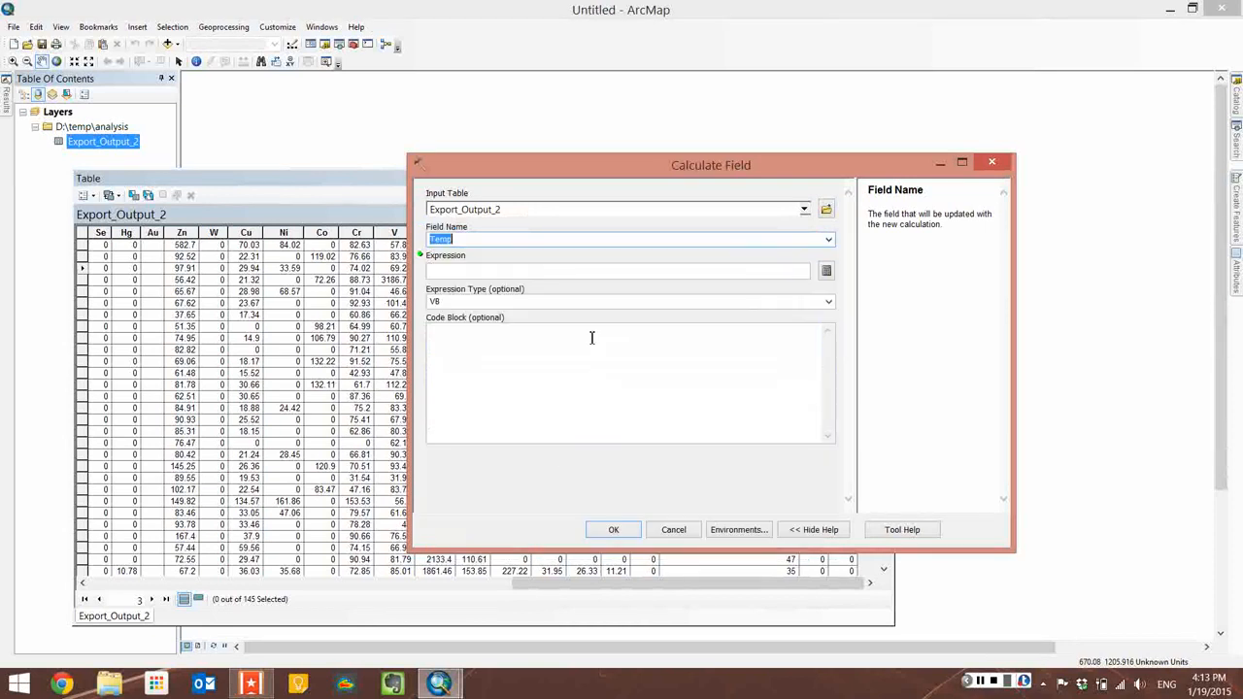
Step: Build the expression 100 in the expression builder and try to run the Calculate Field tool
click(826, 270)
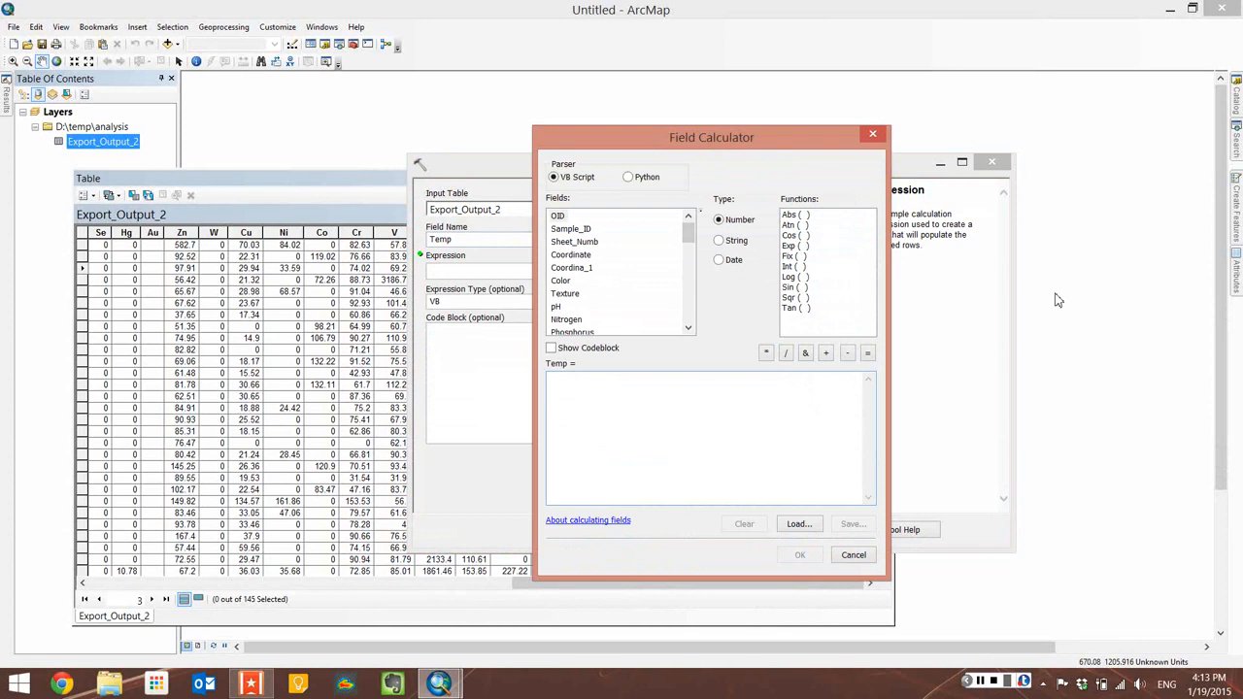
text(100)
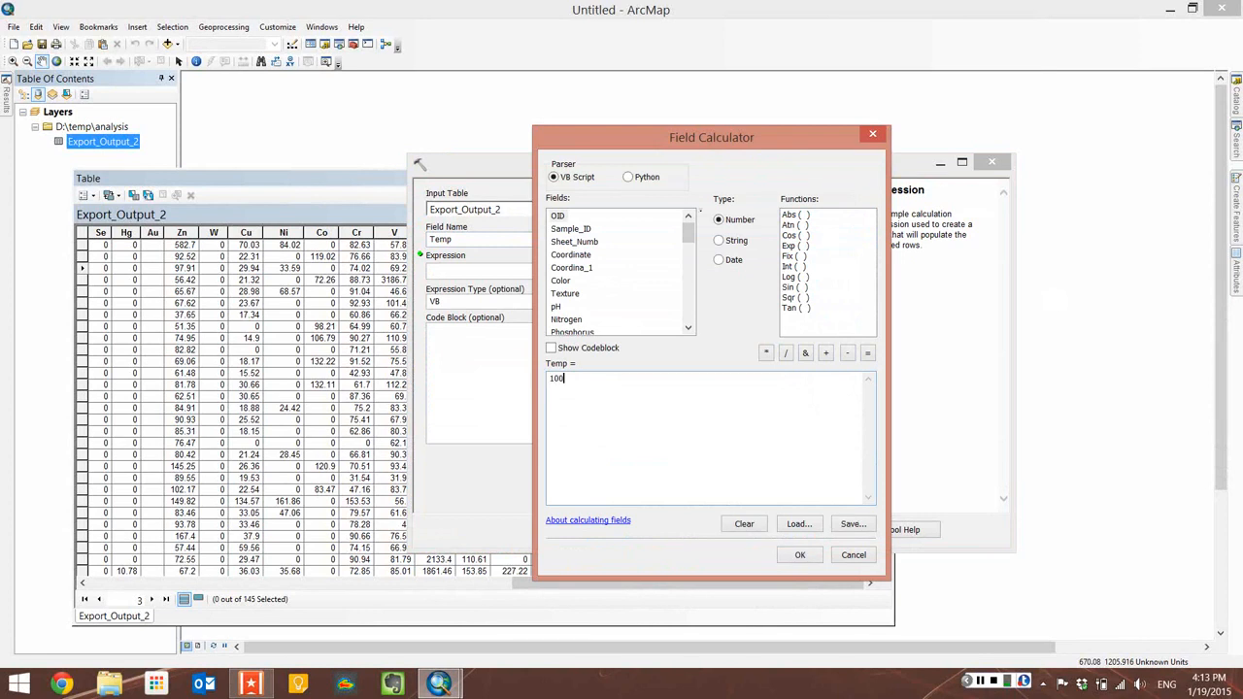
click(800, 555)
click(612, 529)
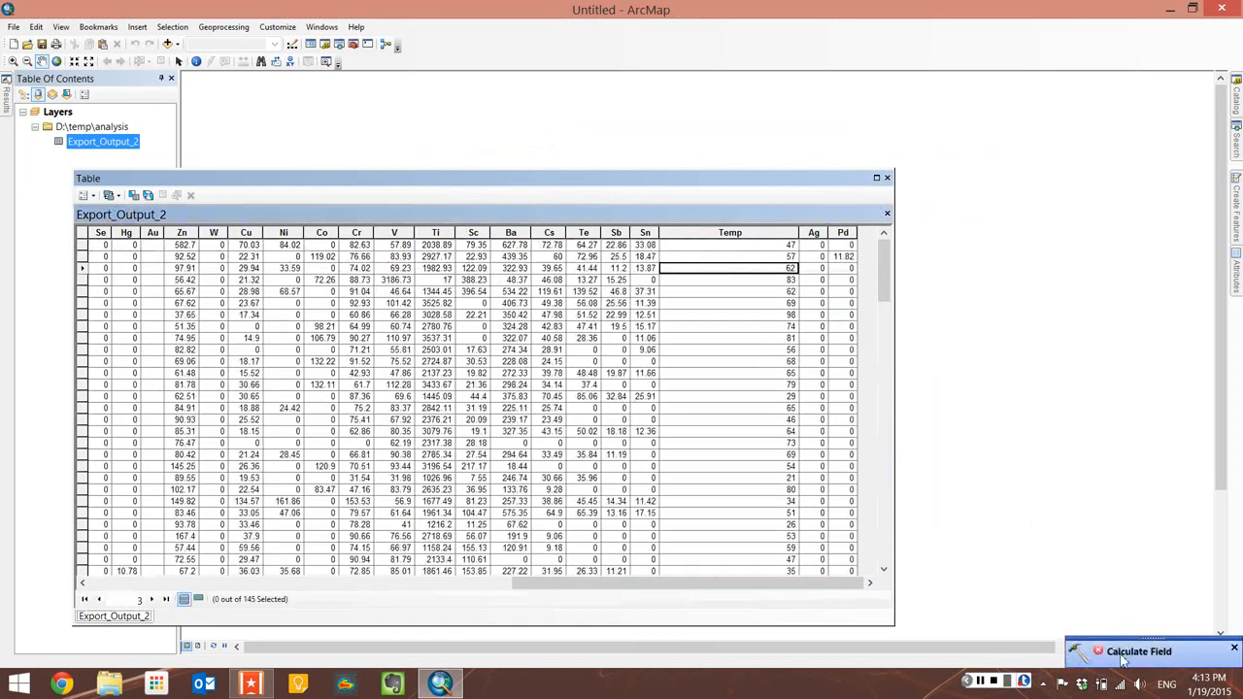
Step: Open the Calculate Field run's messages in the Results window, moving the table aside, and close the tool notification
click(1123, 660)
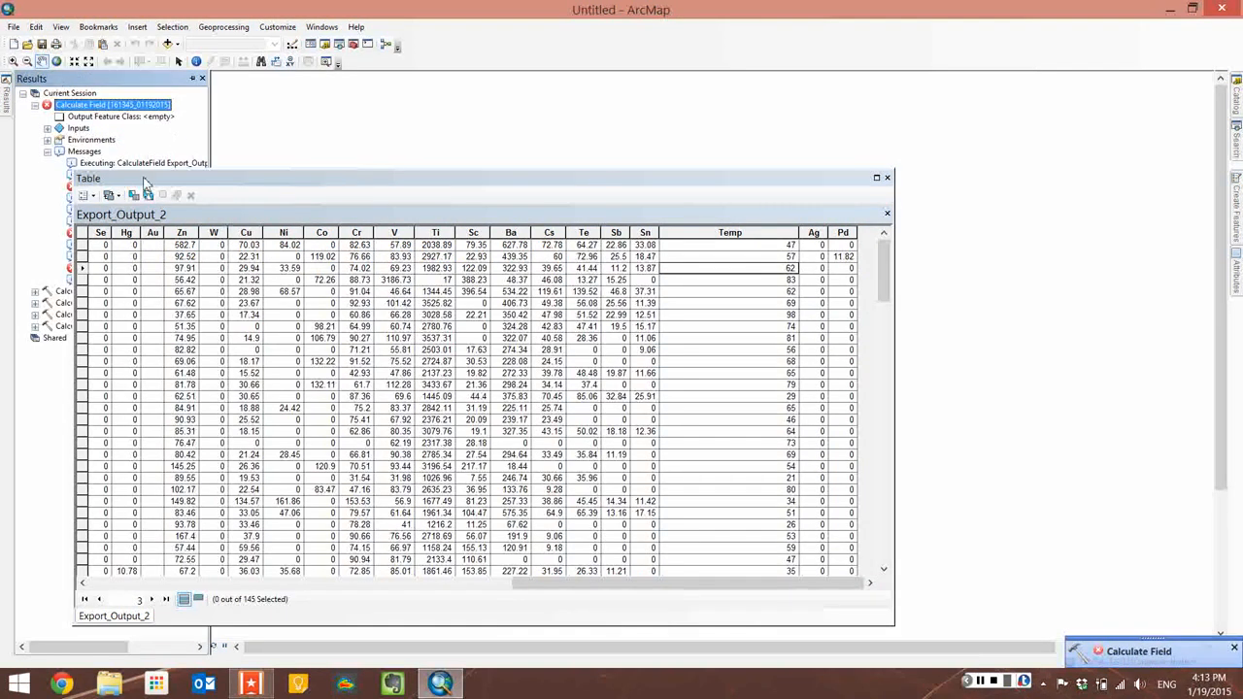
drag(147, 180, 412, 152)
click(7, 97)
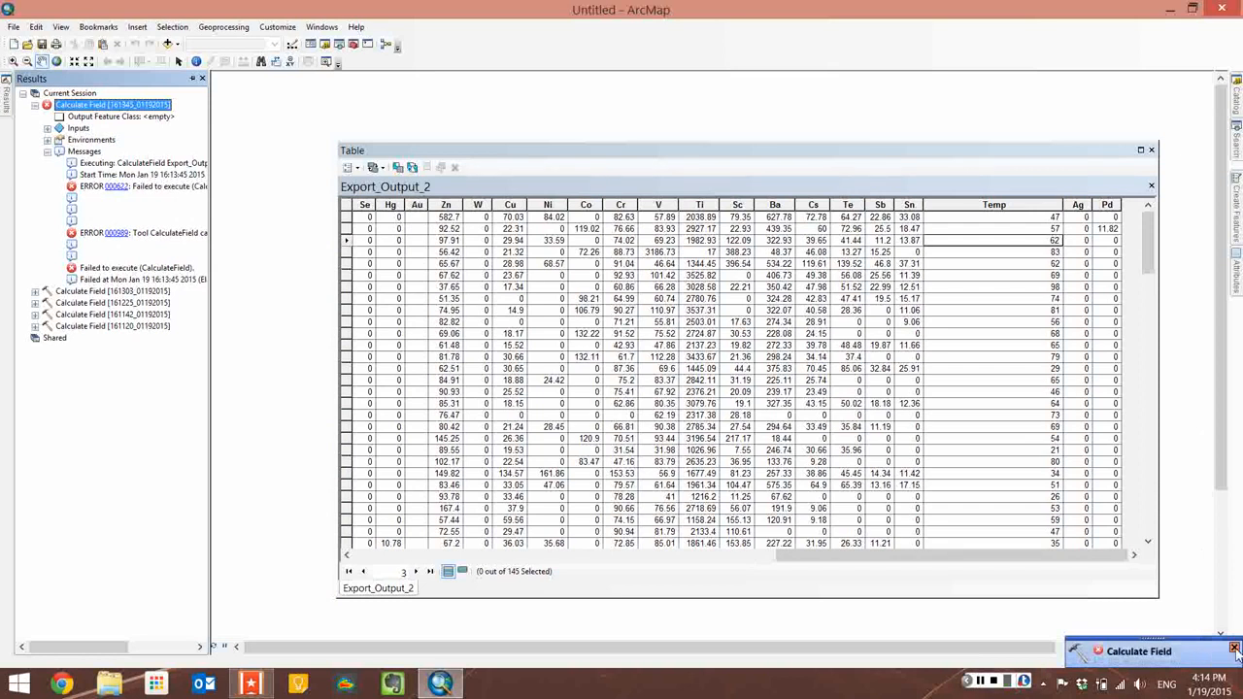
click(1234, 647)
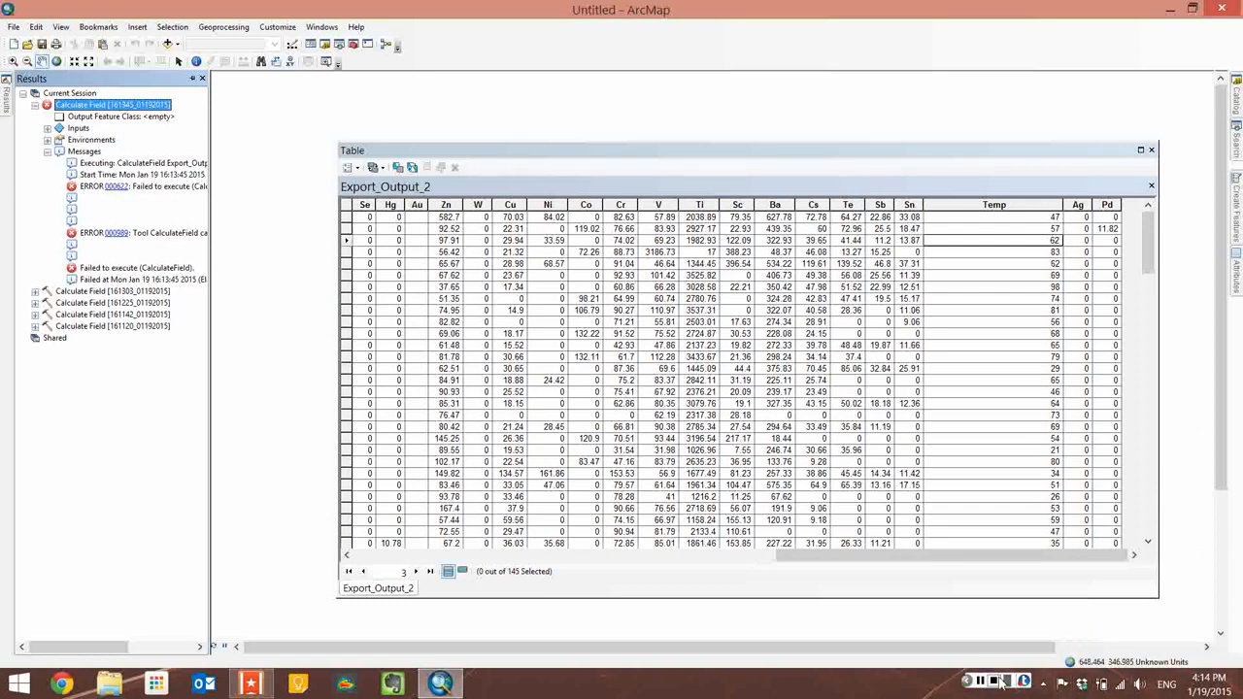